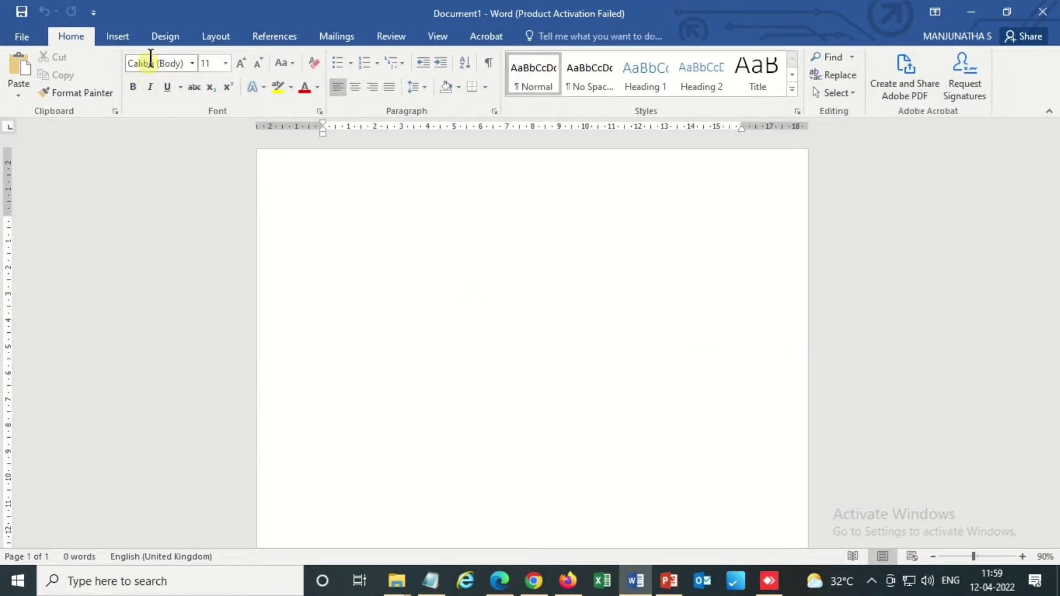
Under Layout, choose Portrait orientation, A4 paper size and Narrow (1.27 cm) margins
left_click(204, 33)
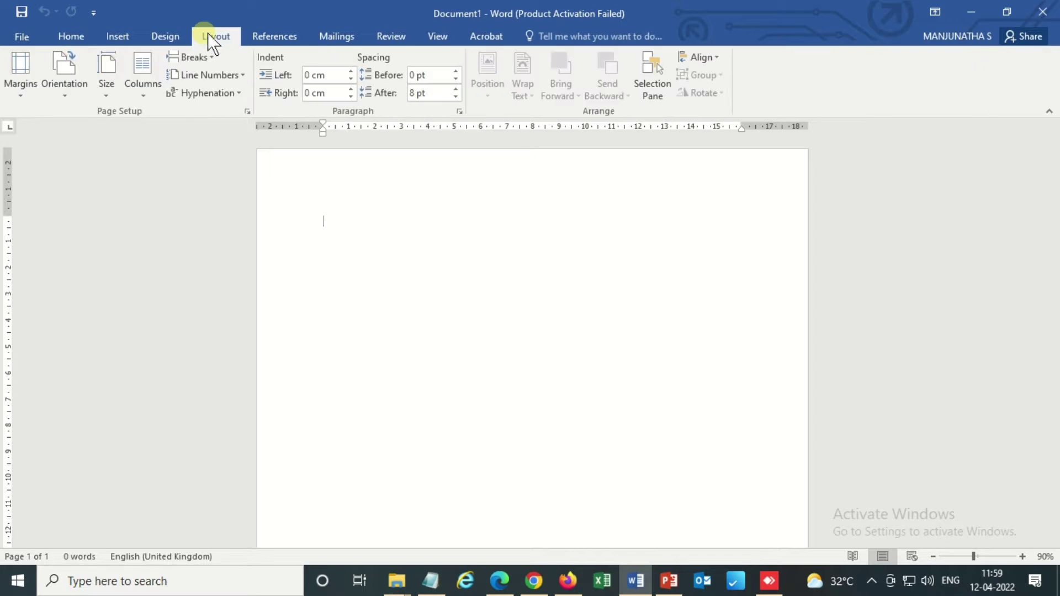
left_click(71, 83)
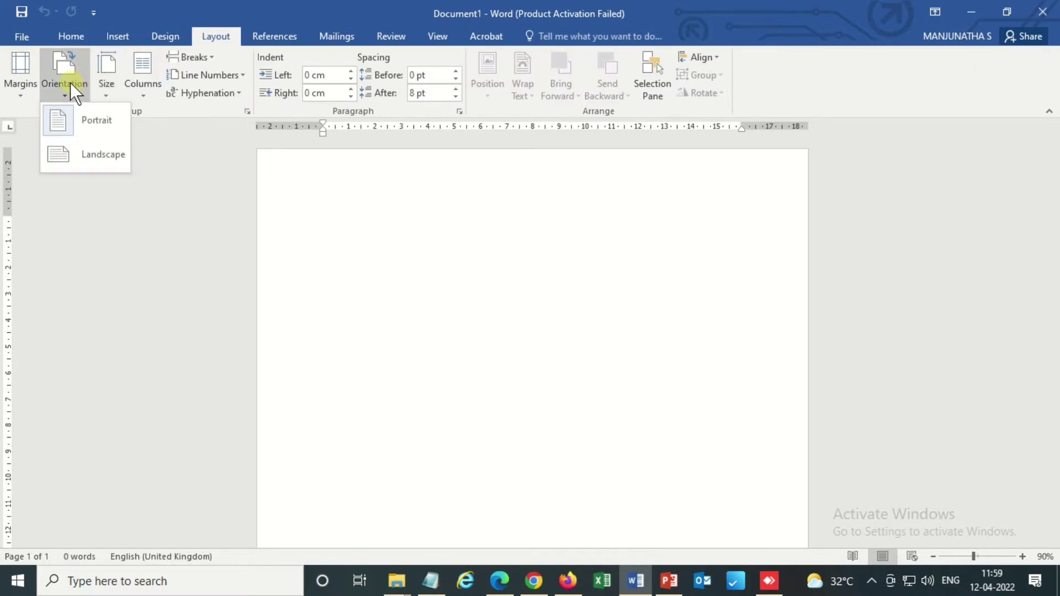
left_click(84, 126)
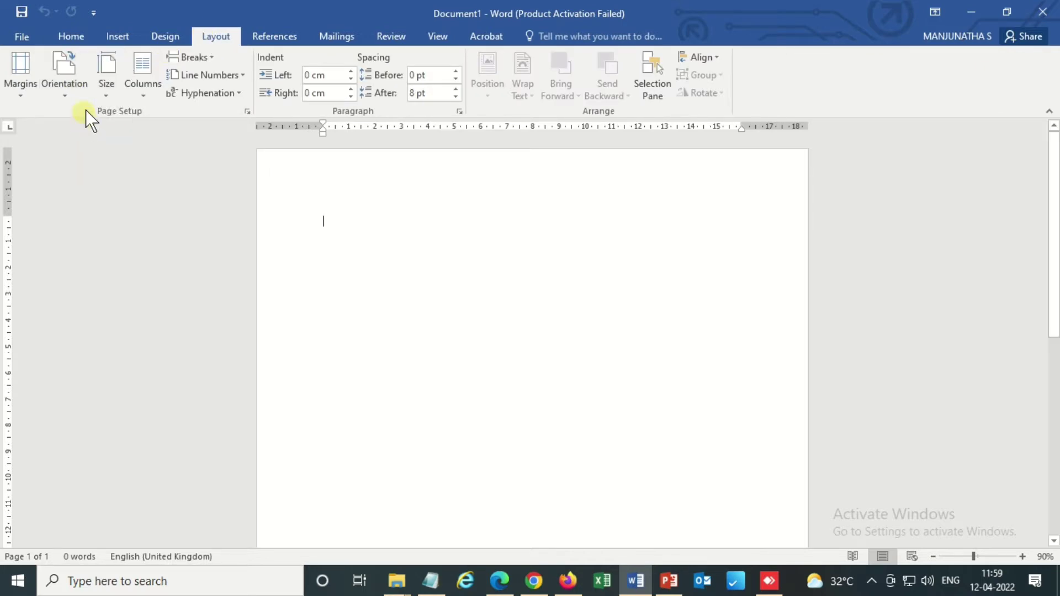
left_click(104, 87)
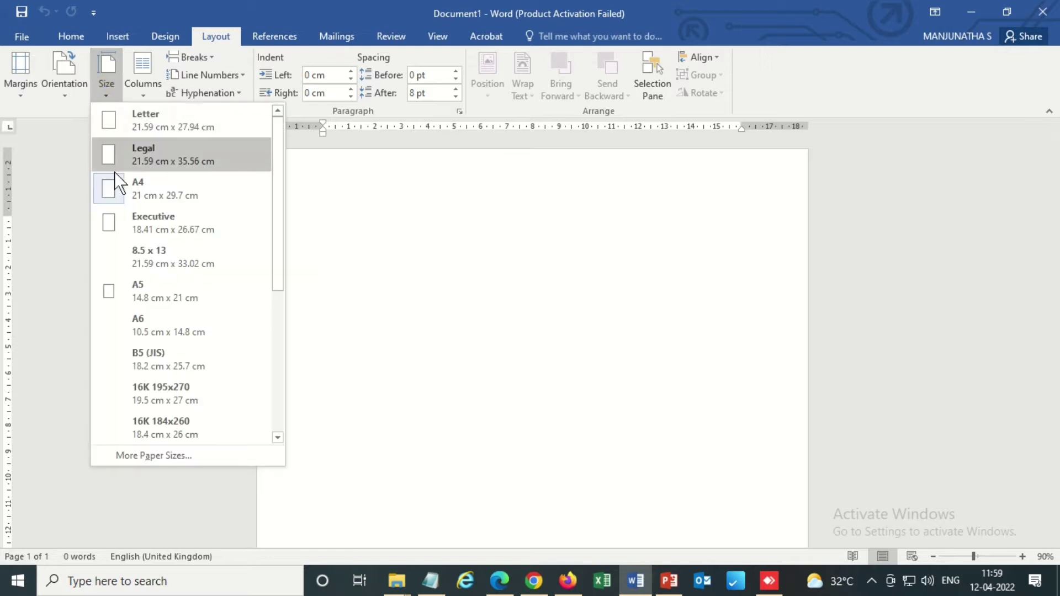
left_click(155, 184)
left_click(25, 93)
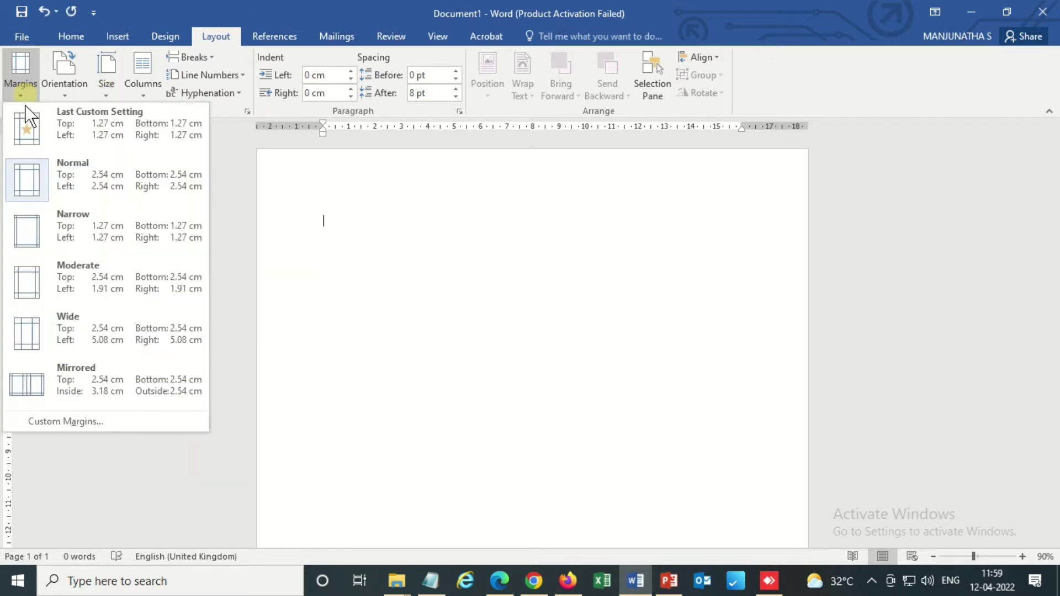
left_click(84, 229)
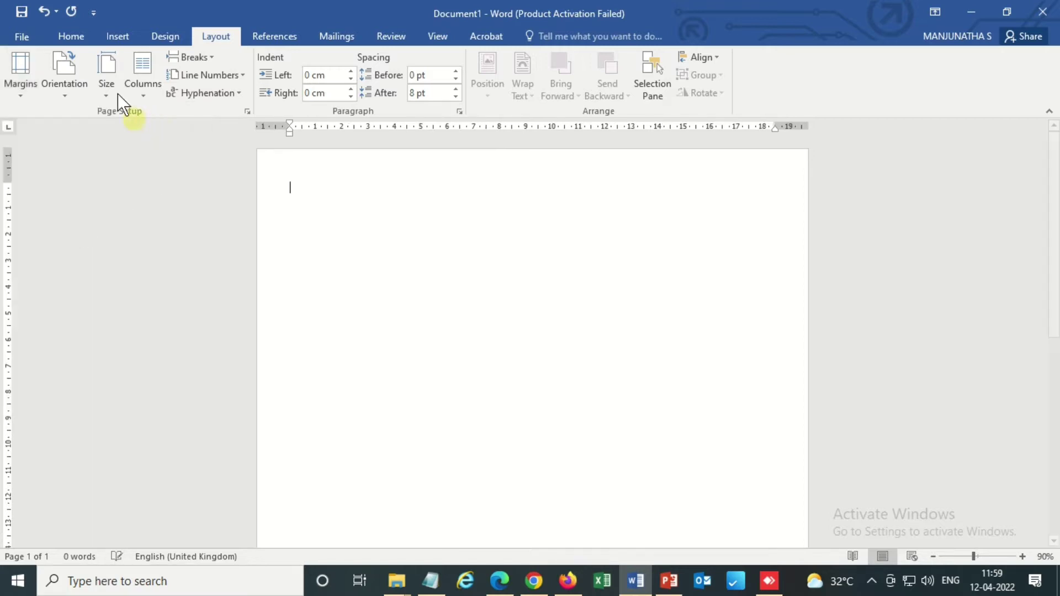
left_click(117, 34)
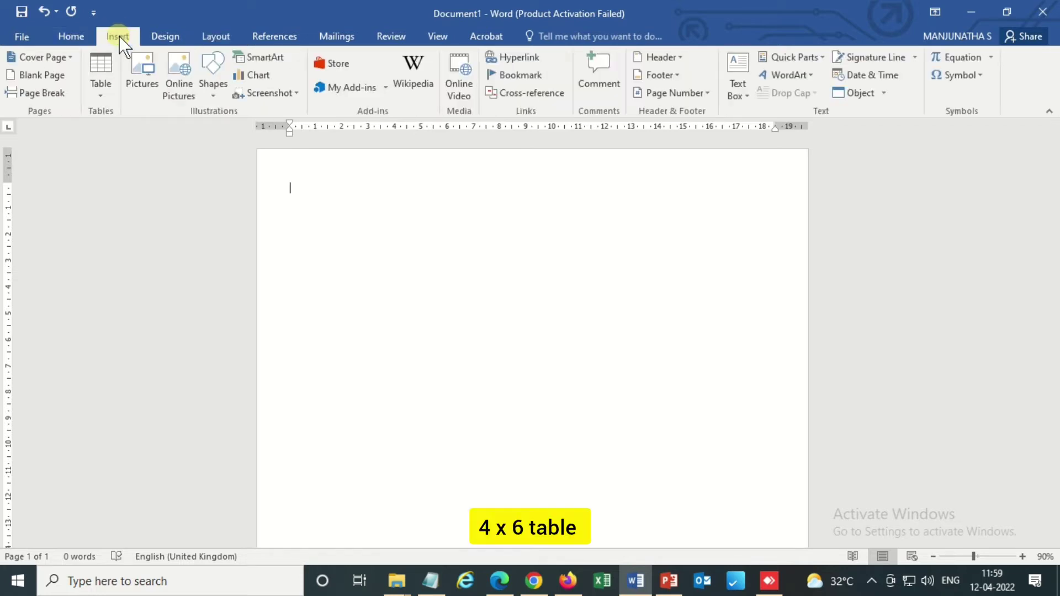
Insert a 4-column by 6-row table and select the whole table
left_click(108, 75)
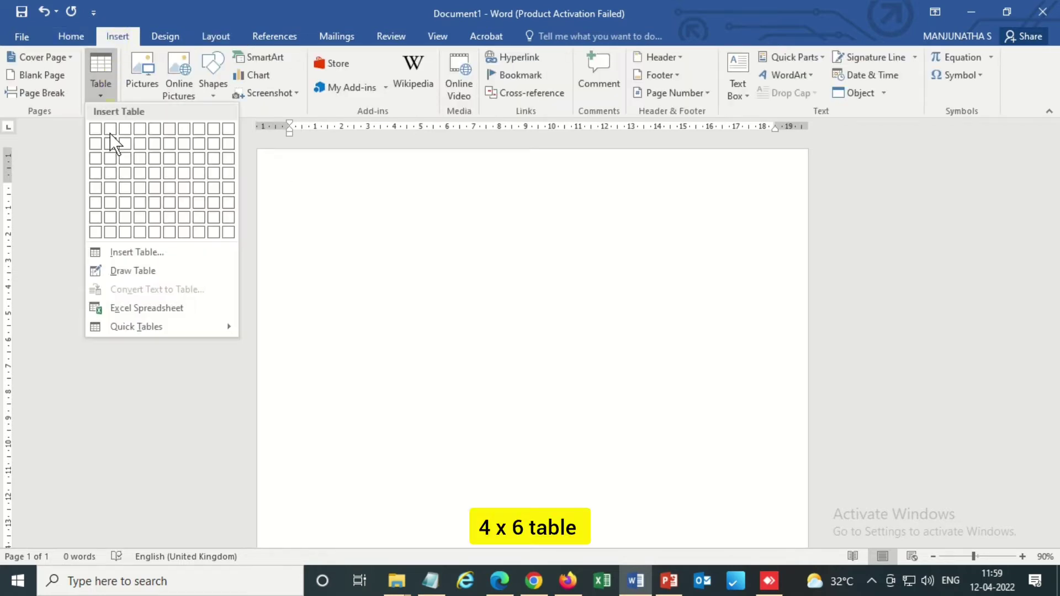
left_click(145, 206)
left_click(350, 191)
left_click(285, 177)
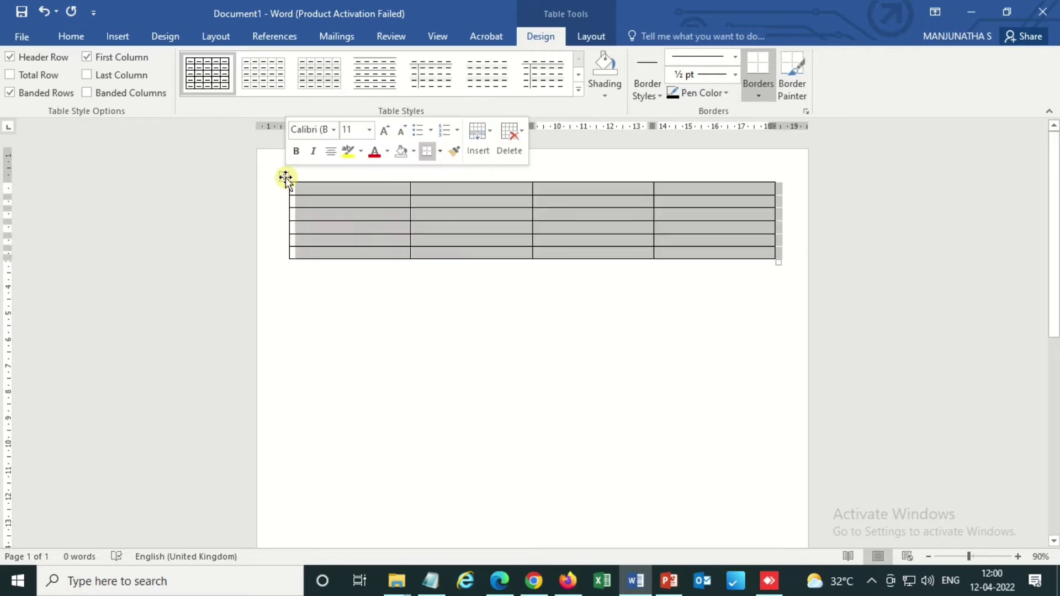
Set the table row height to 4.4 cm and place the cursor in the first cell
left_click(599, 39)
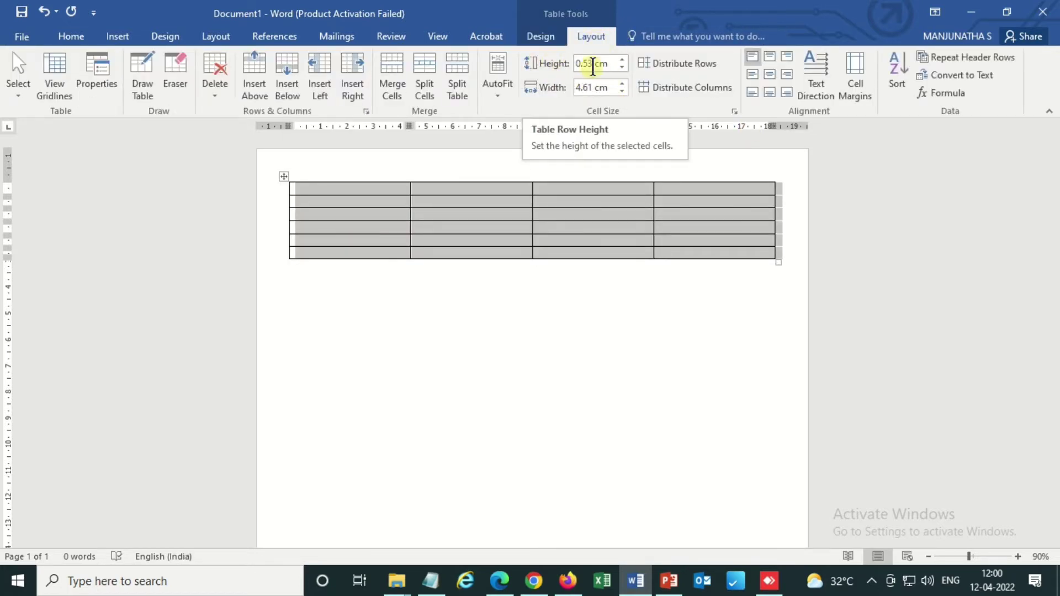
left_click(622, 60)
left_click(622, 59)
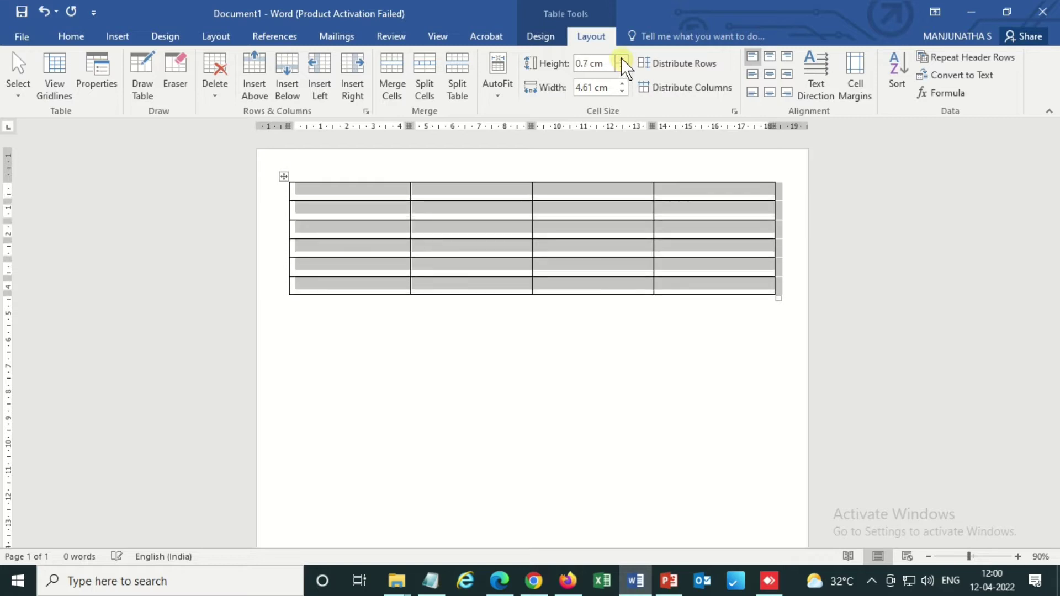
left_click(622, 60)
scroll(643, 154, "down", 2)
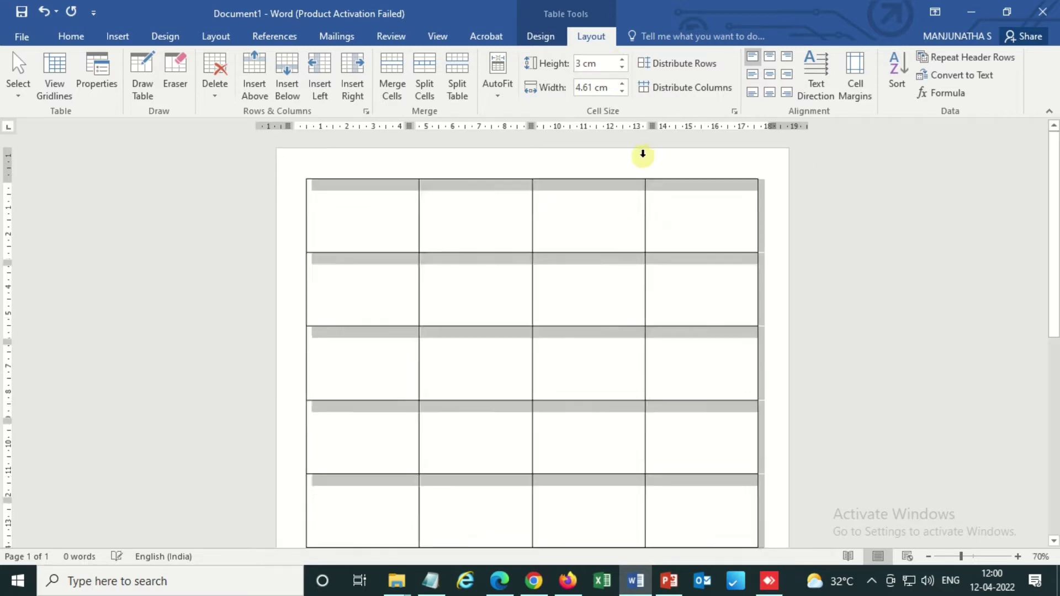
scroll(642, 154, "down", 2)
left_click(622, 59)
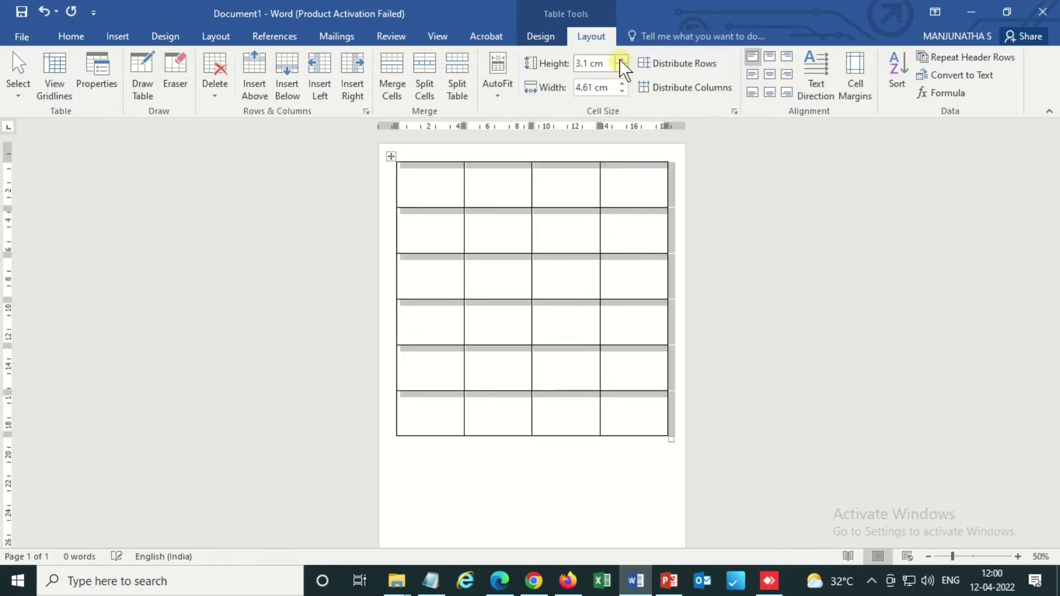
left_click(622, 59)
scroll(706, 244, "down", 2)
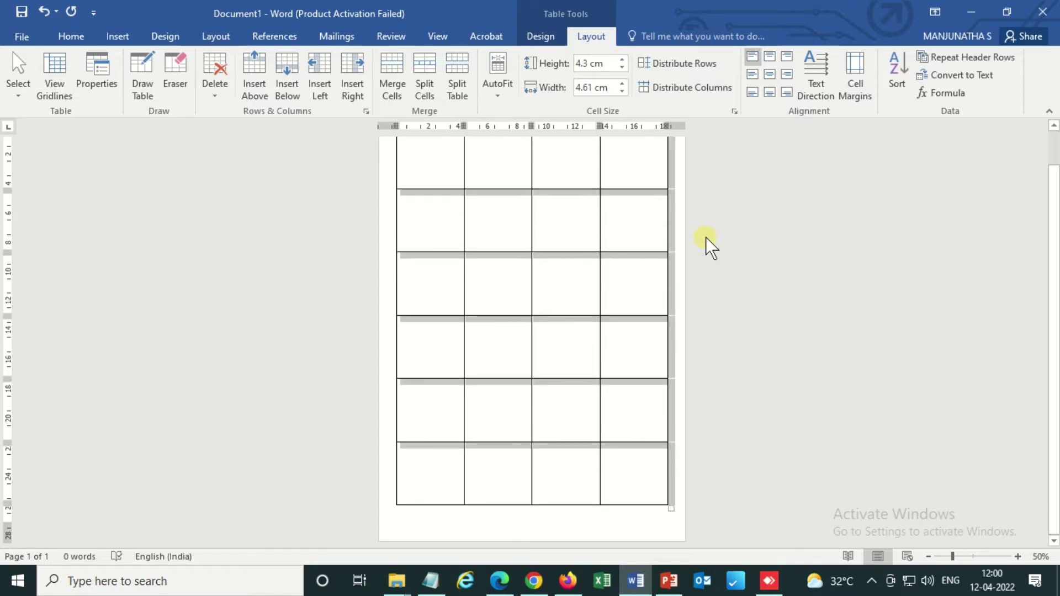
left_click(622, 59)
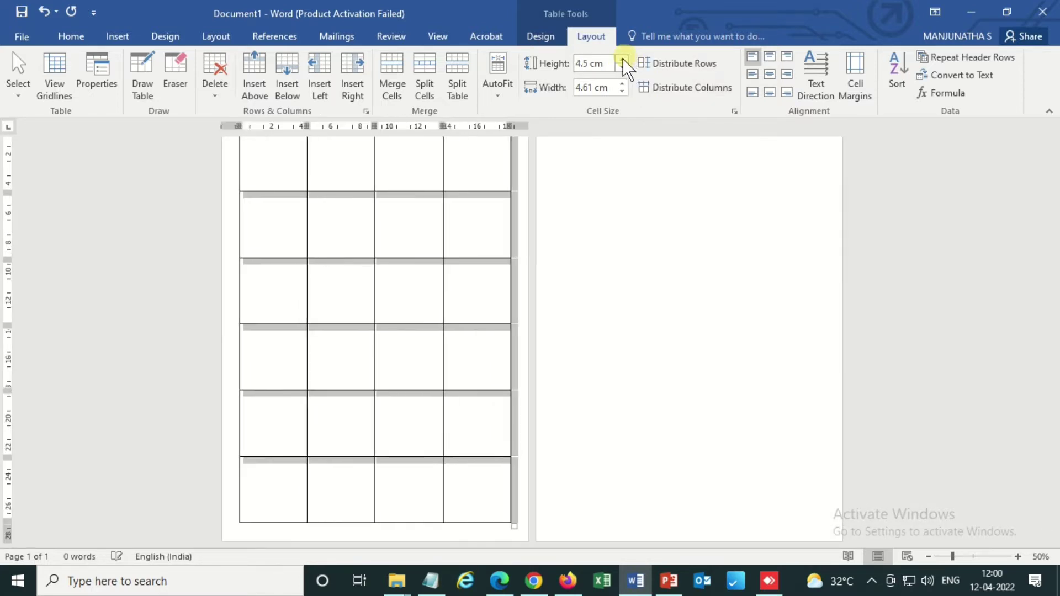
left_click(622, 67)
scroll(718, 291, "up", 1)
left_click(718, 291)
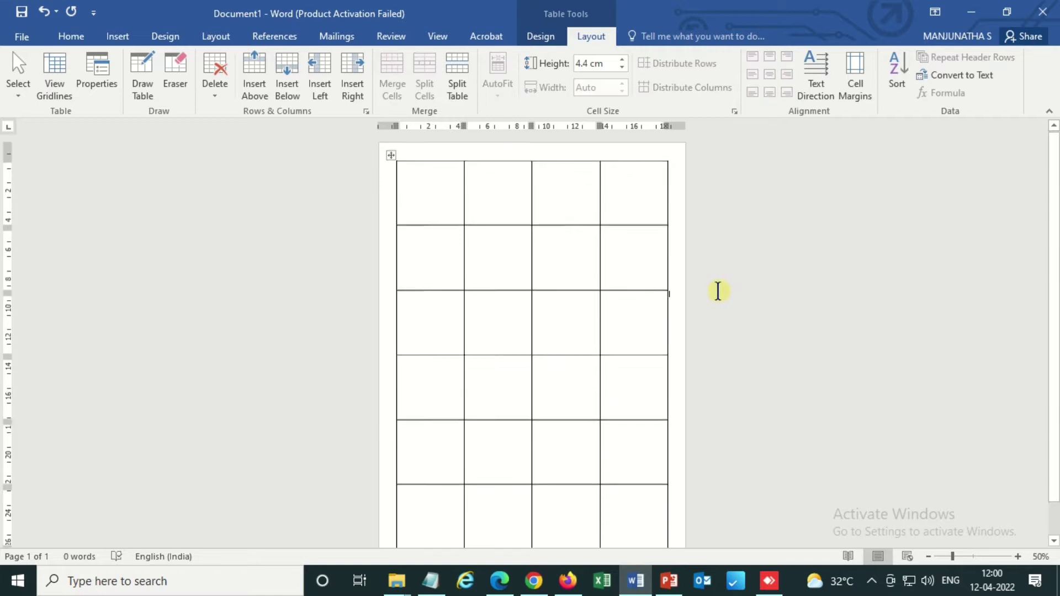
left_click(423, 201)
scroll(516, 303, "up", 10)
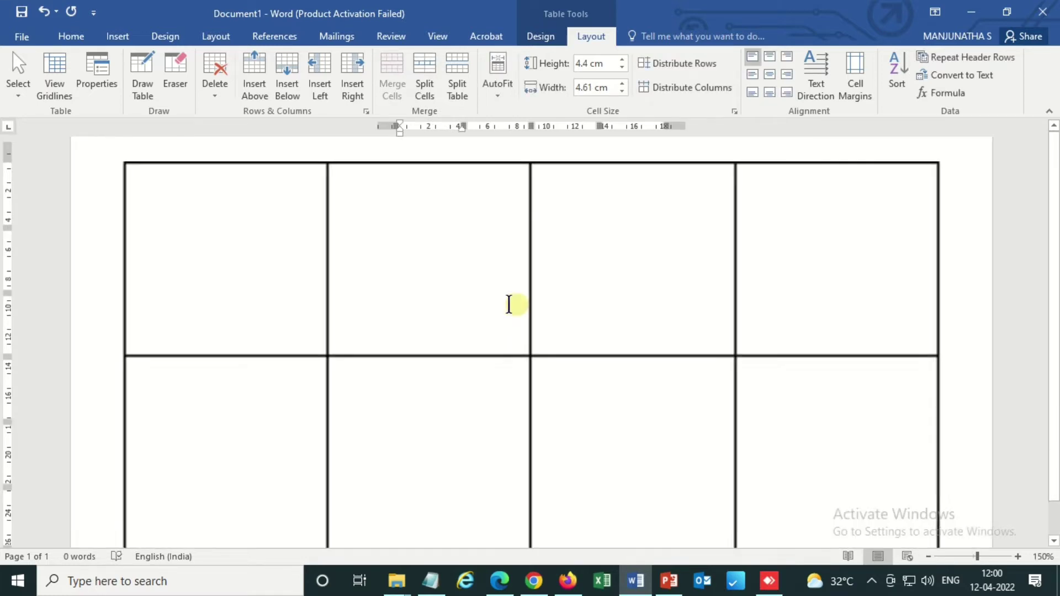
scroll(441, 307, "up", 1)
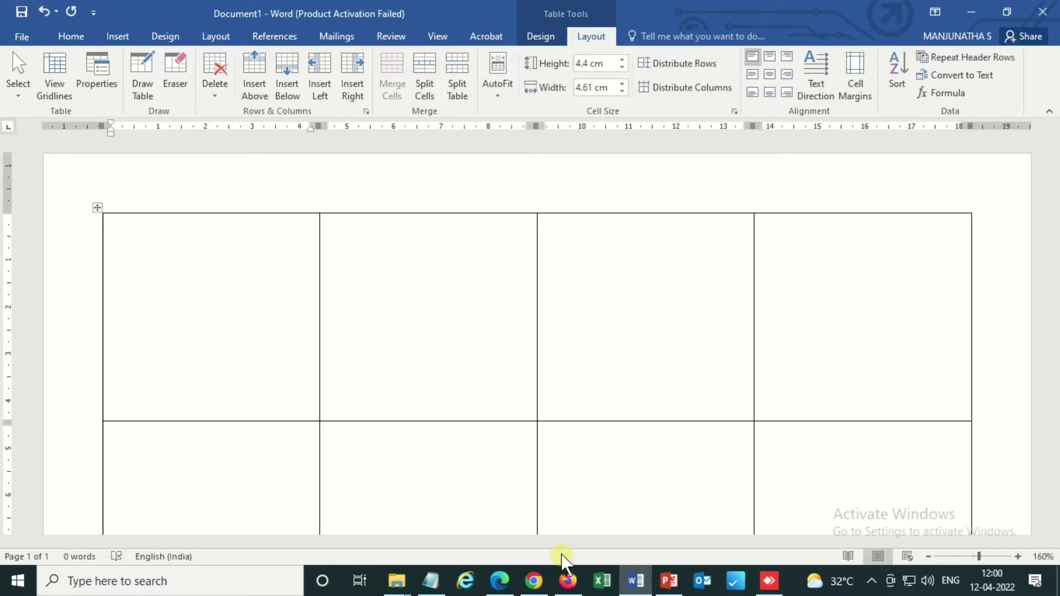
Turn the Show/Hide formatting marks on, then off again
left_click(117, 36)
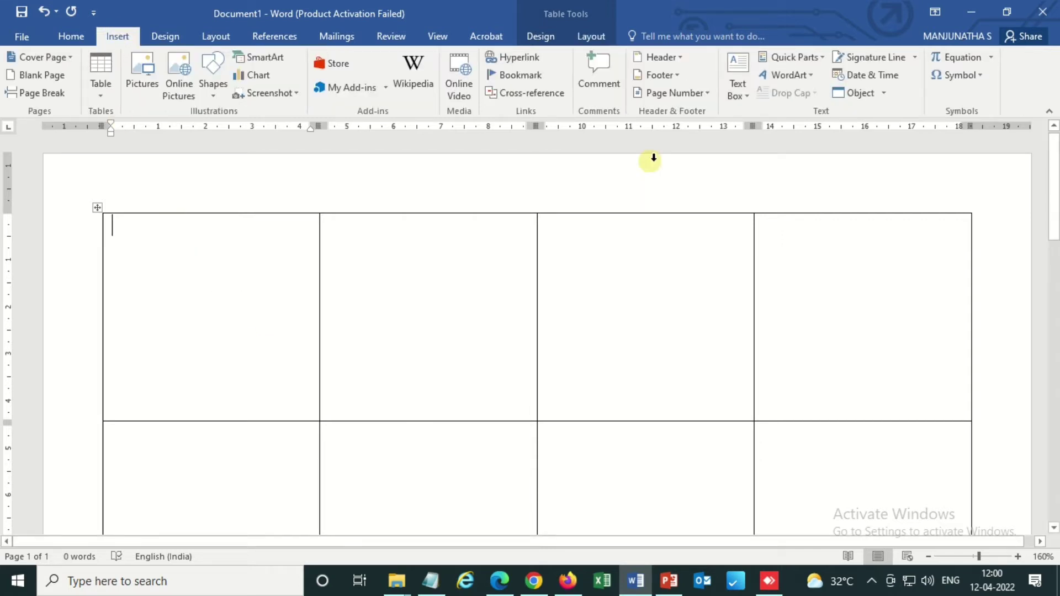
left_click(71, 36)
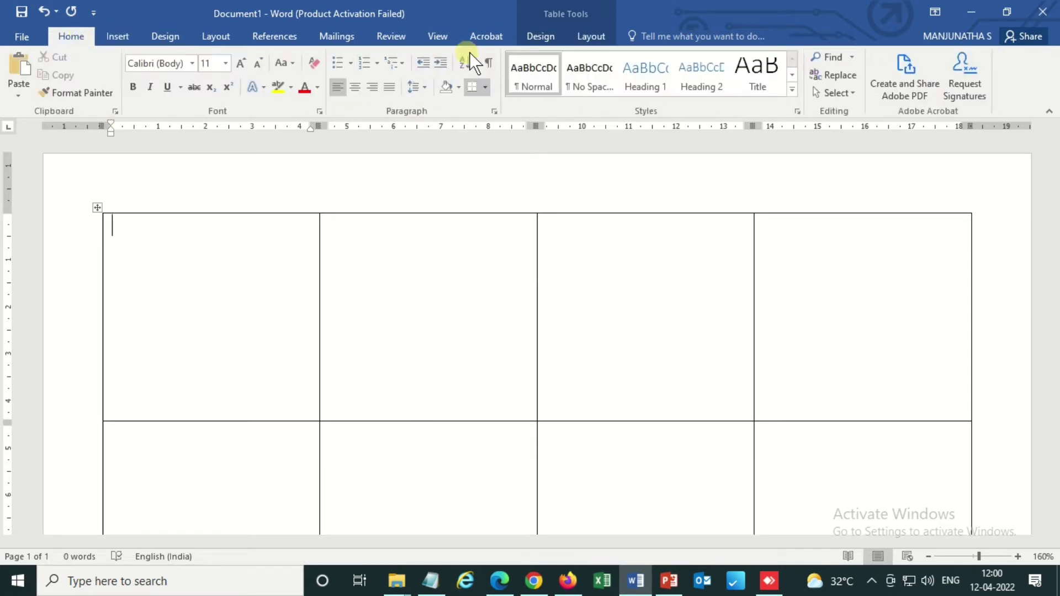
left_click(489, 62)
left_click(489, 60)
Draw a text box in the first table cell, then undo it
left_click(116, 35)
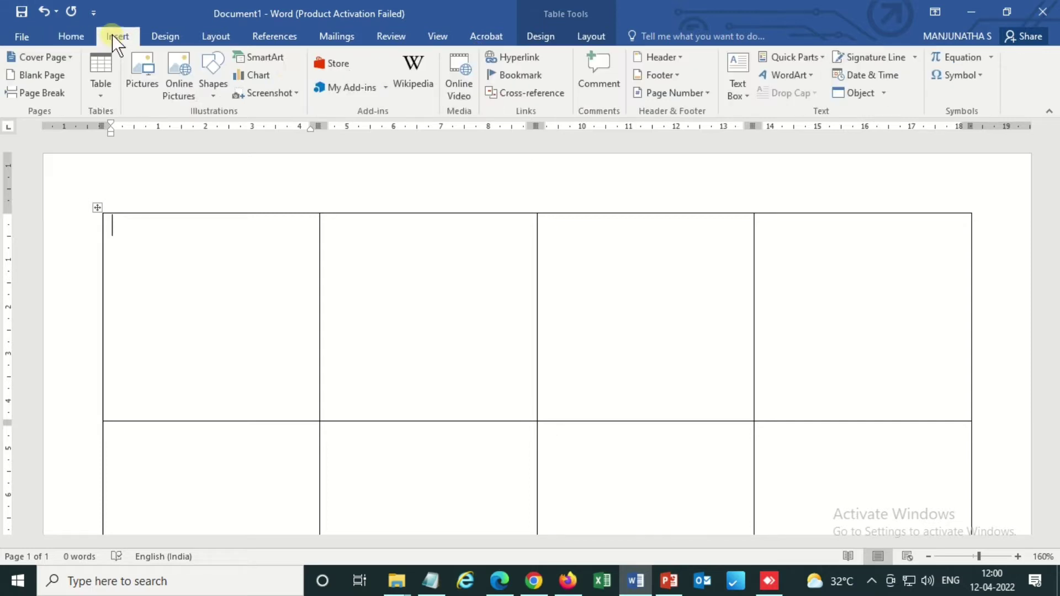
left_click(739, 88)
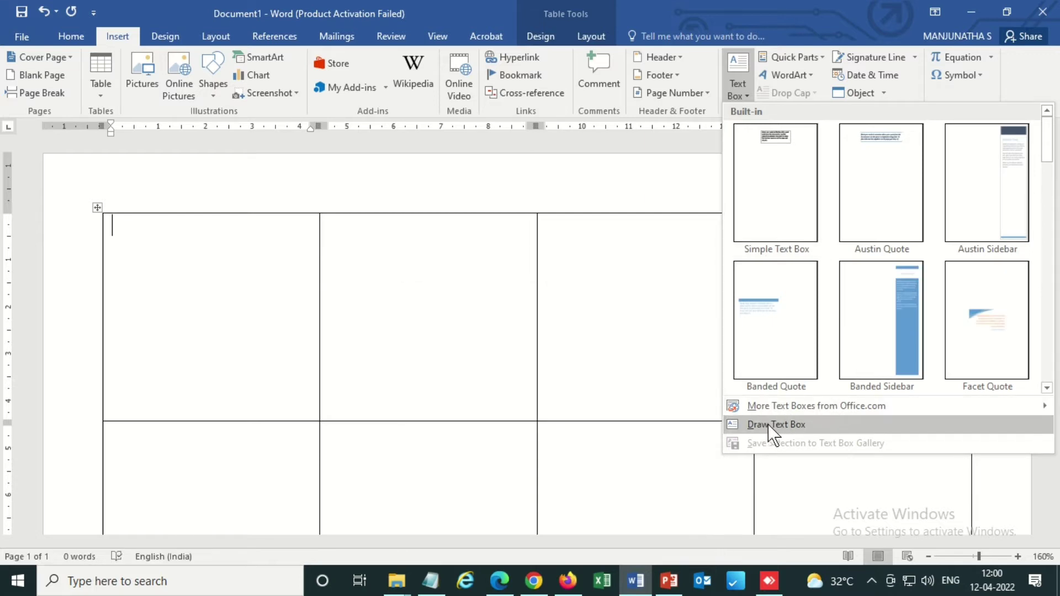
left_click(773, 424)
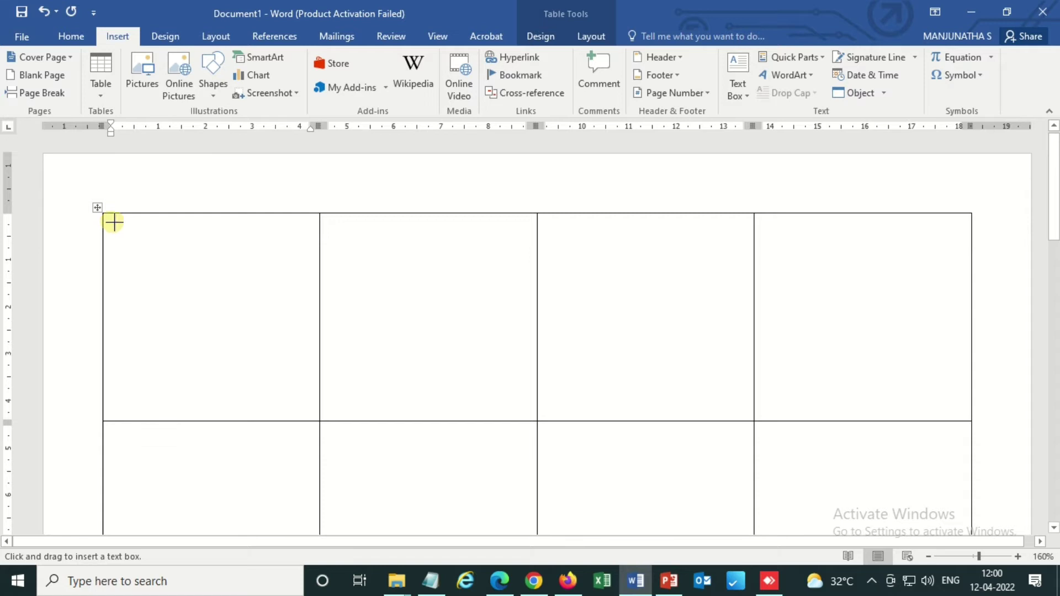
mouse_move(113, 222)
left_mouse_down()
mouse_move(177, 324)
mouse_move(281, 385)
left_mouse_up()
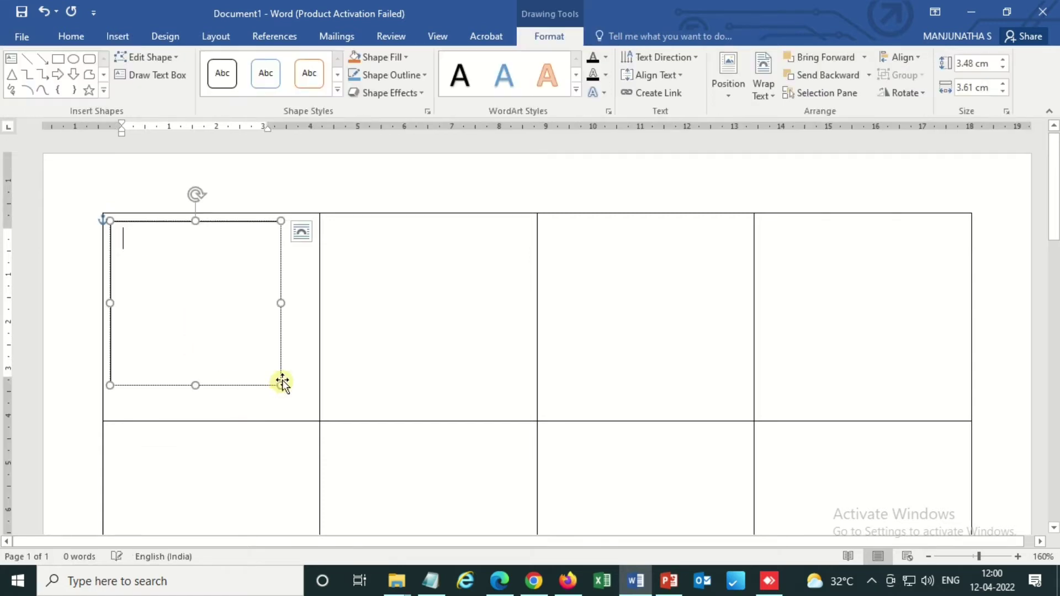
key("ctrl+z")
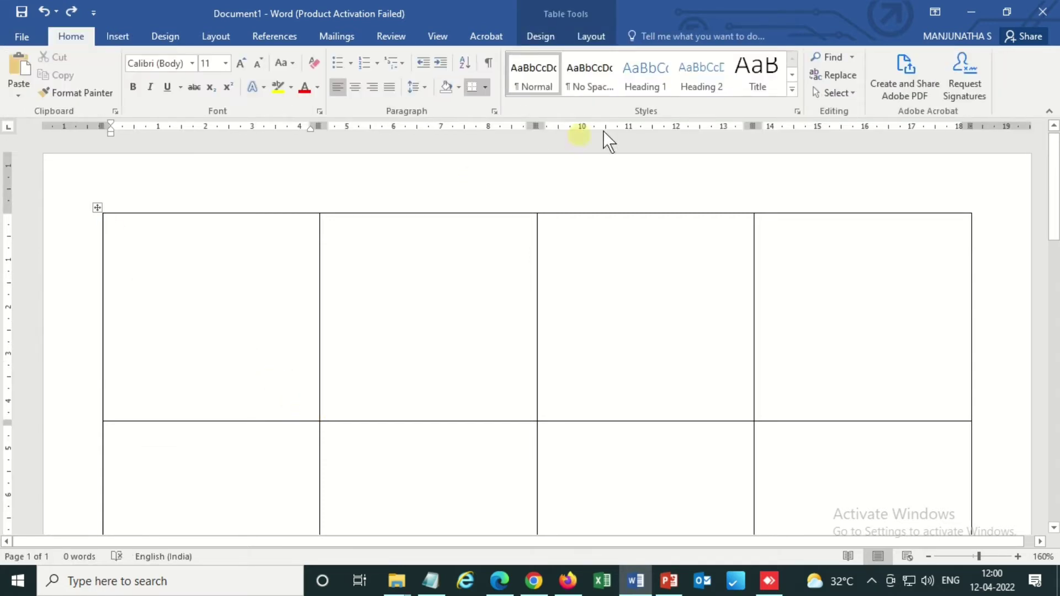
Pick Draw Text Box from the Insert text box gallery again
left_click(115, 36)
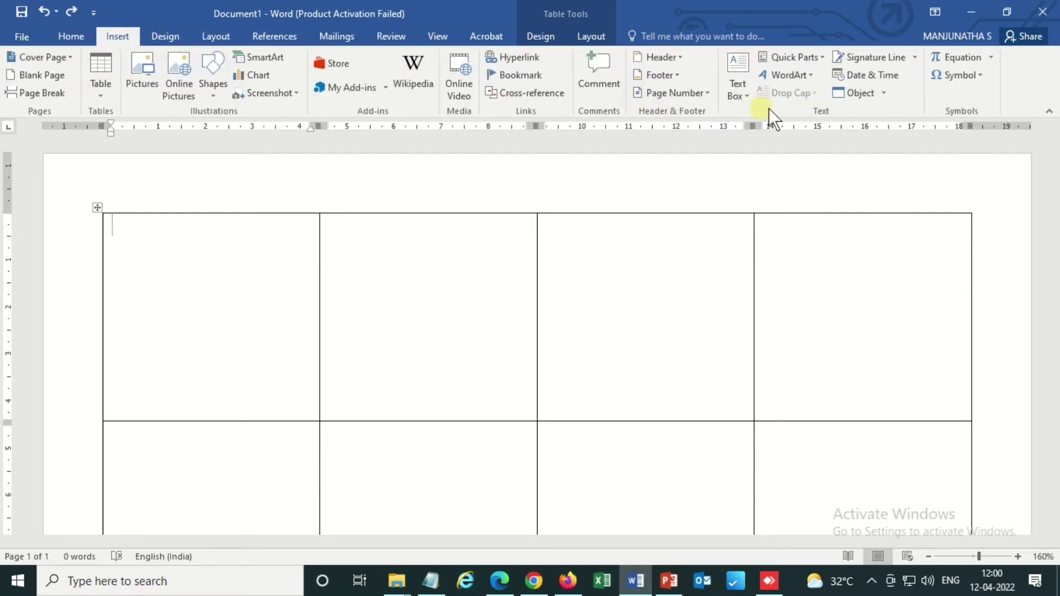
left_click(738, 88)
left_click(786, 426)
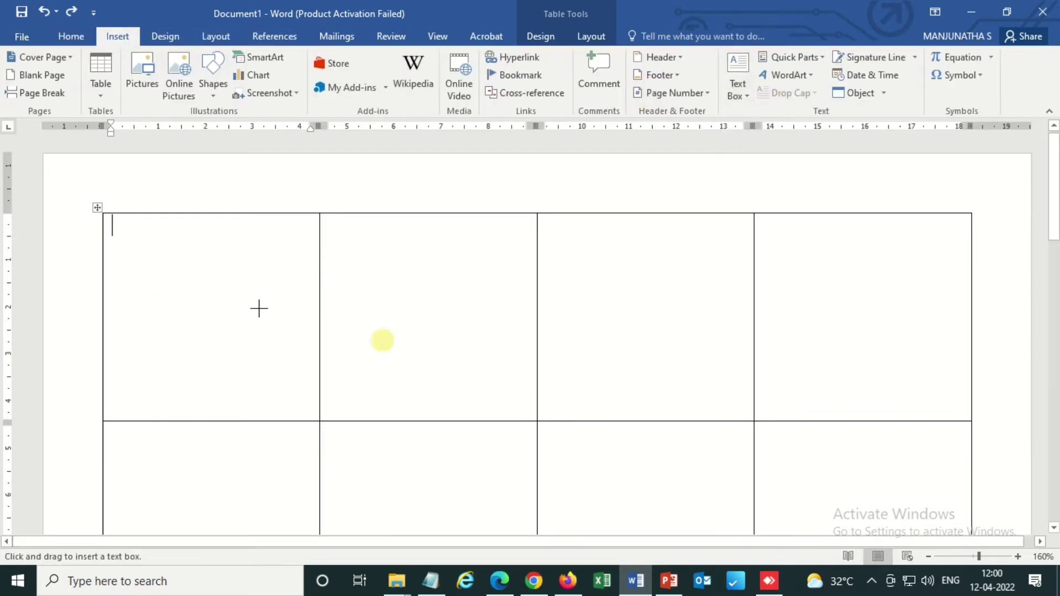
scroll(147, 275, "up", 8)
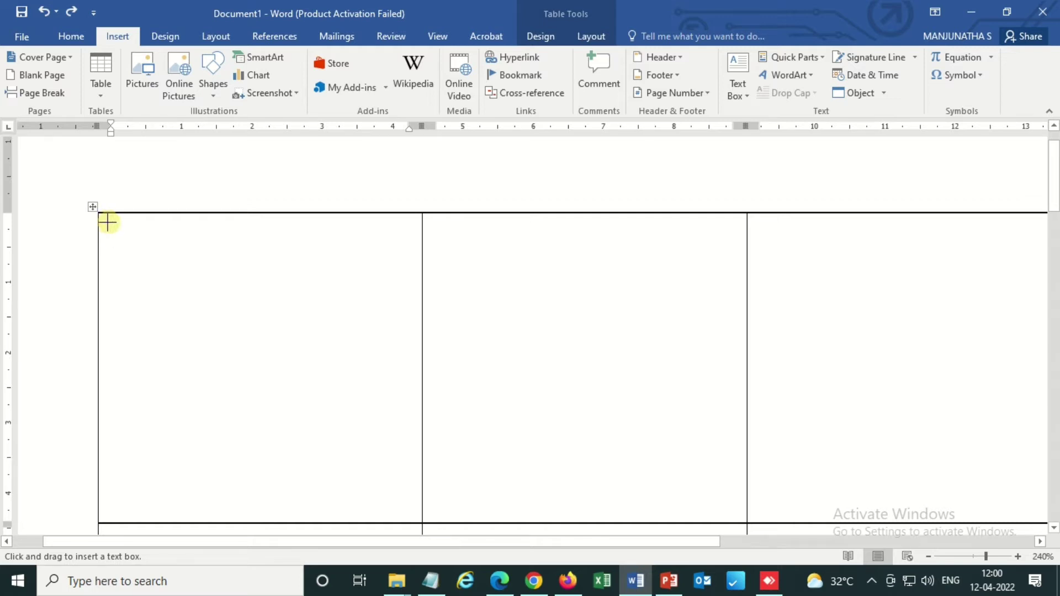
Draw a text box filling the first table cell and give its outline a 1 pt weight
mouse_move(108, 223)
left_mouse_down()
mouse_move(232, 381)
mouse_move(348, 414)
mouse_move(417, 519)
mouse_move(412, 511)
left_mouse_up()
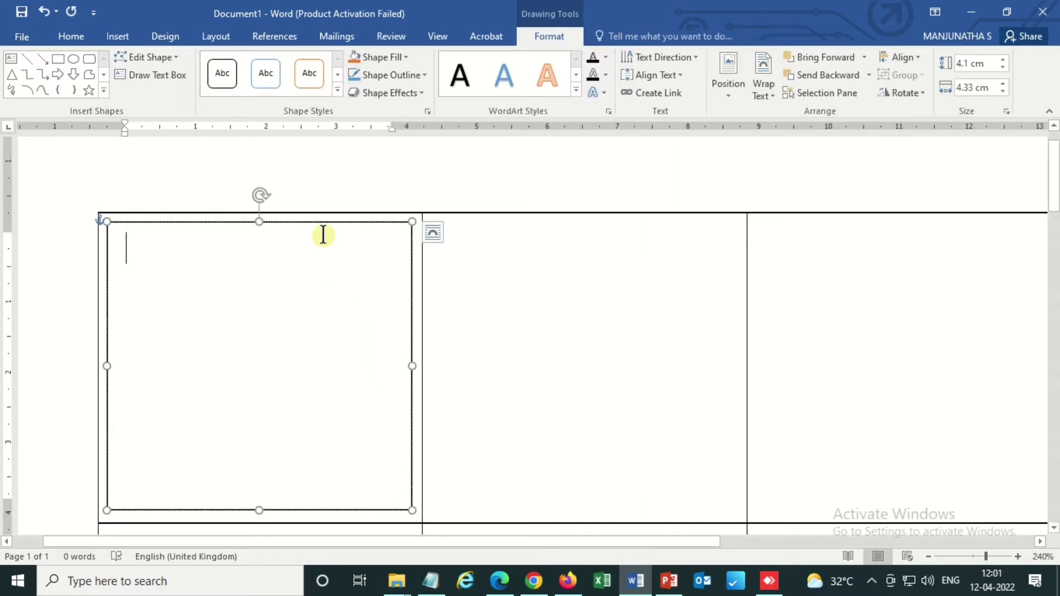
left_click(391, 75)
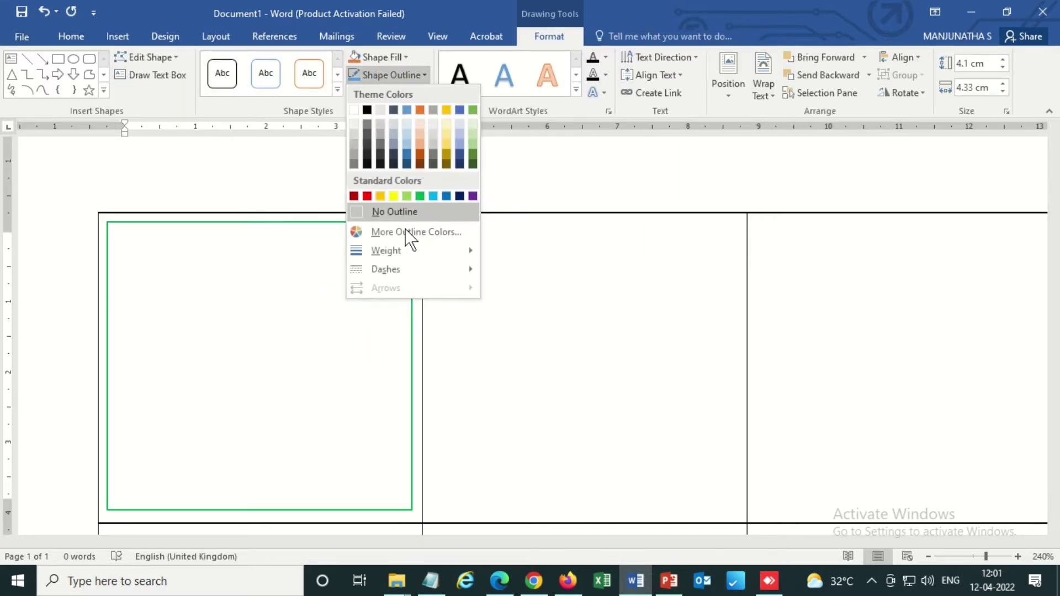
mouse_move(392, 251)
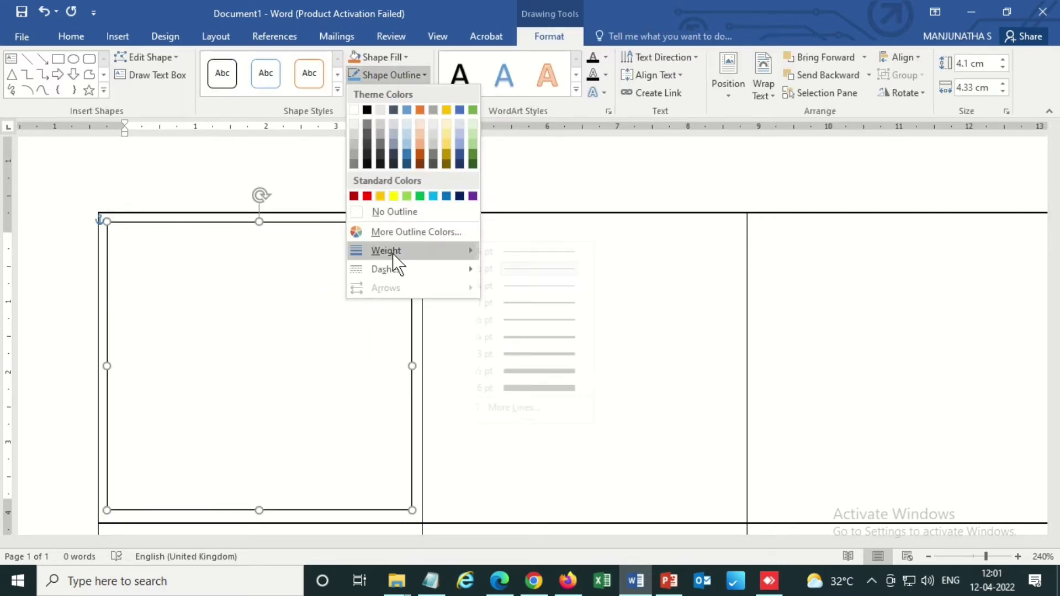
left_click(533, 298)
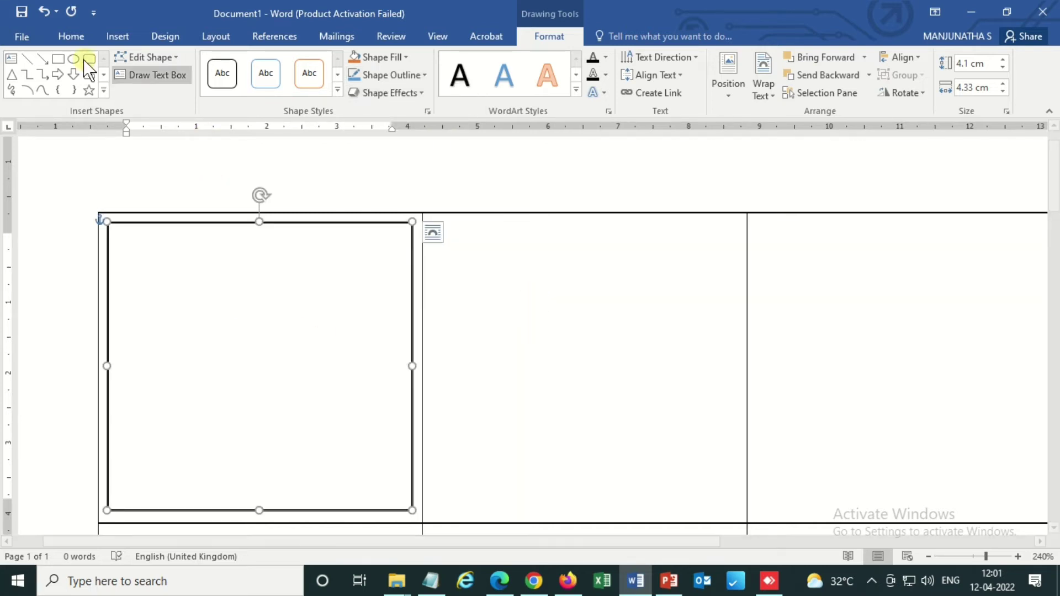
left_click(84, 41)
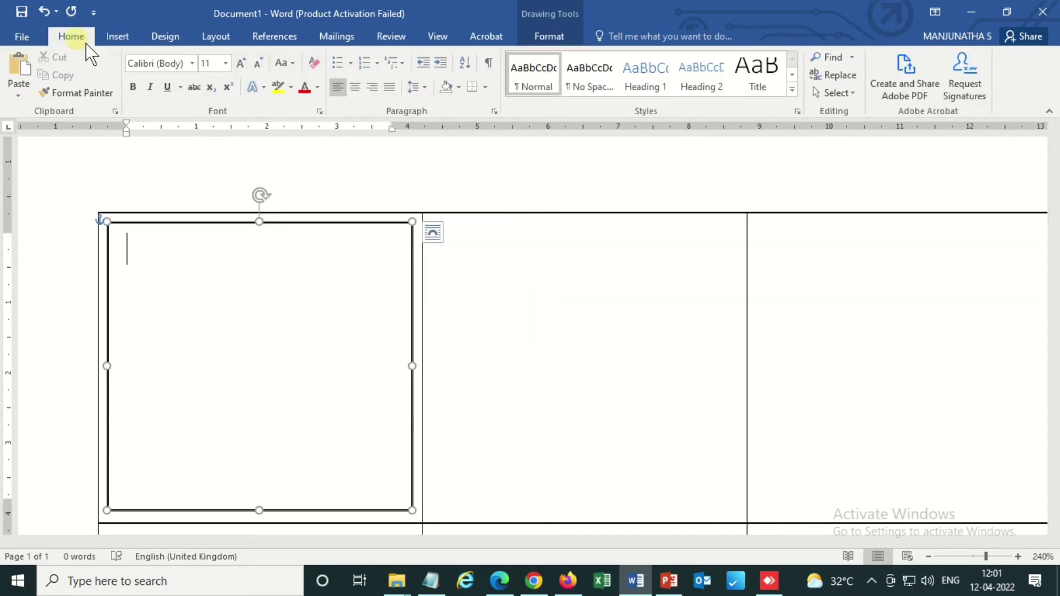
Type centred 'ABC College', 'Bangalore-560023', 'LIBRARY', then left-aligned 'Accession No', and select it all
left_click(354, 88)
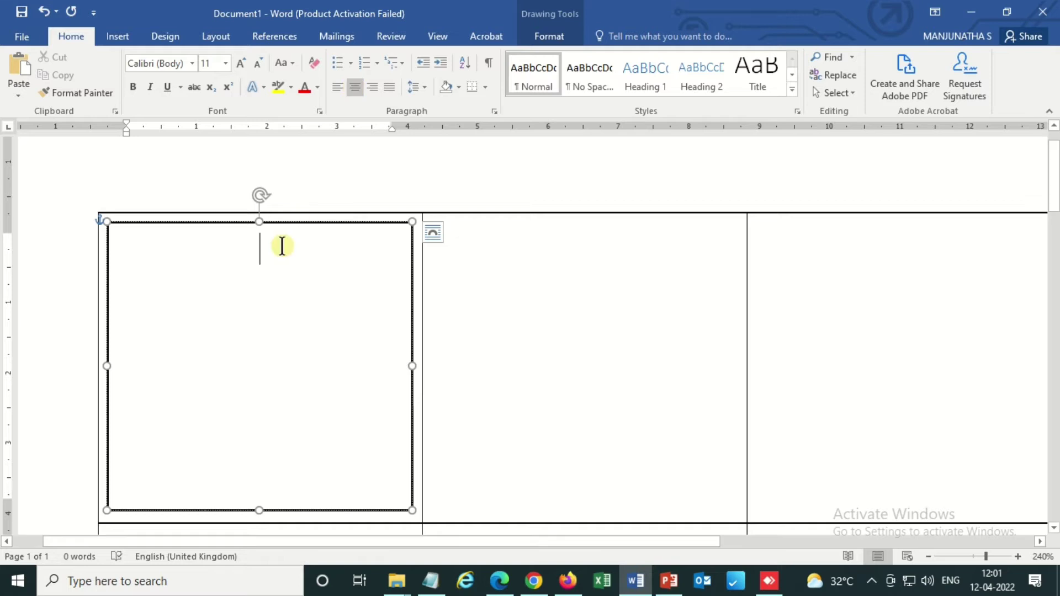
type("ABC")
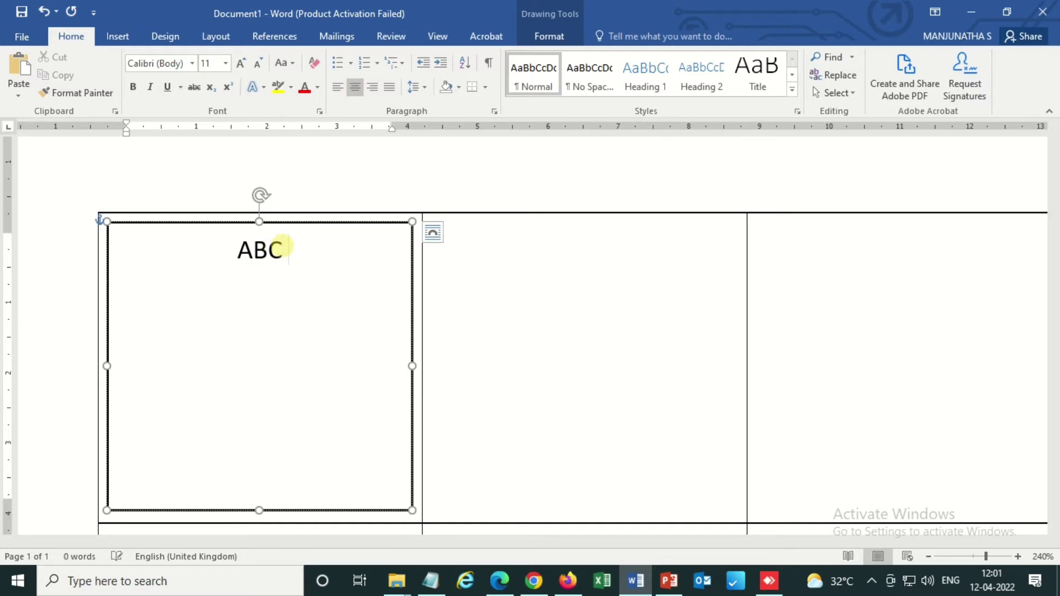
type(" COllege")
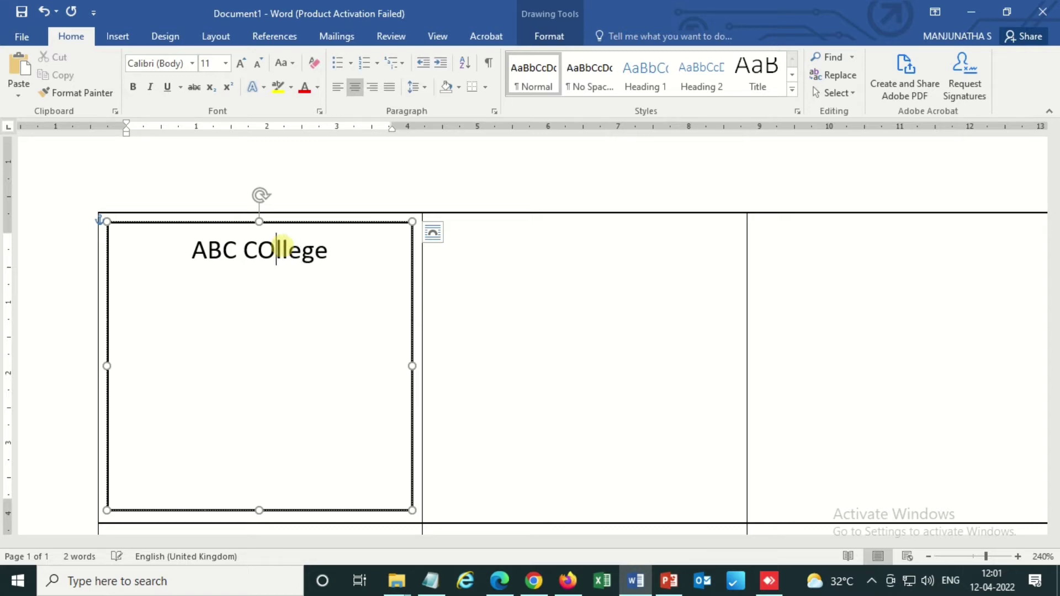
key("BackSpace")
type("ollege ")
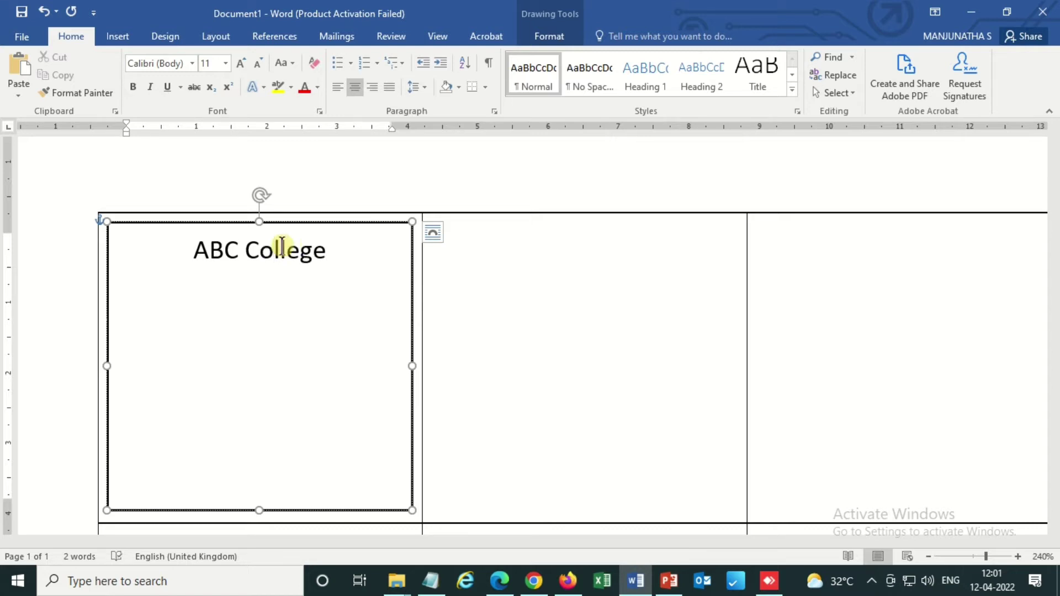
type("Bangalore-5")
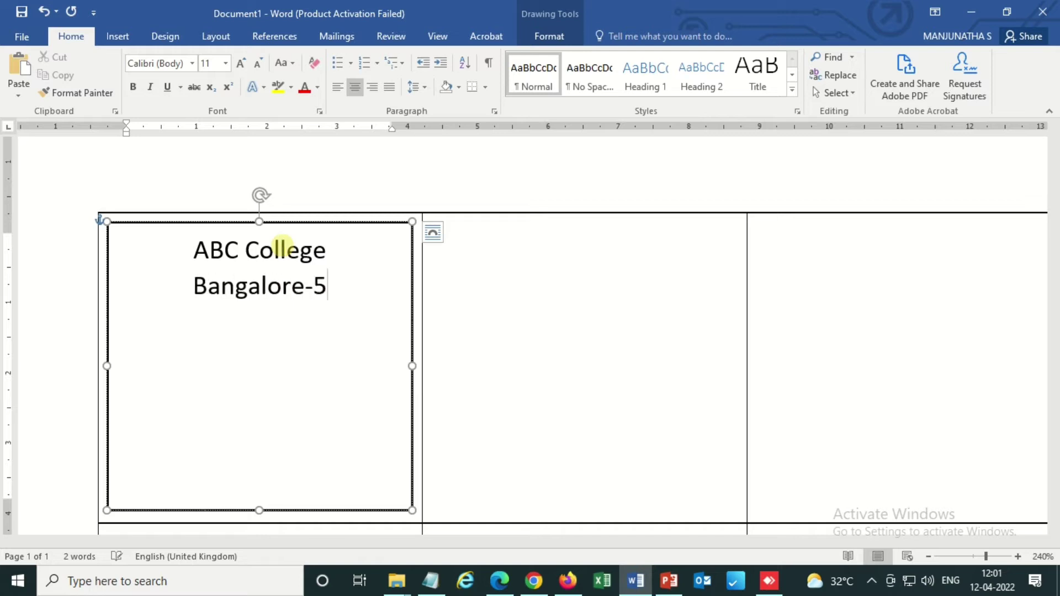
type("60023 ")
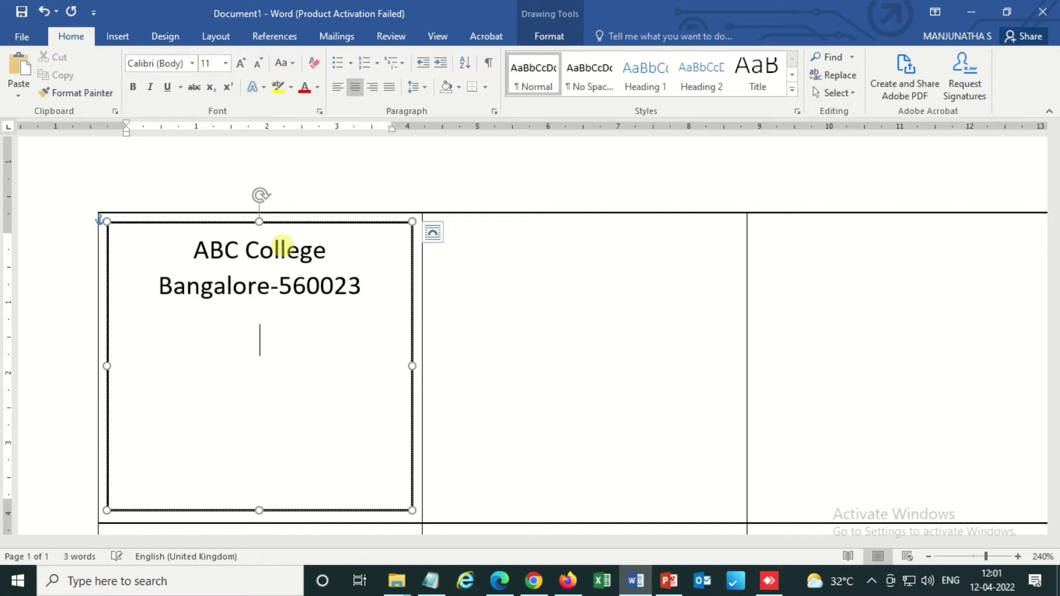
type("LIBRARY")
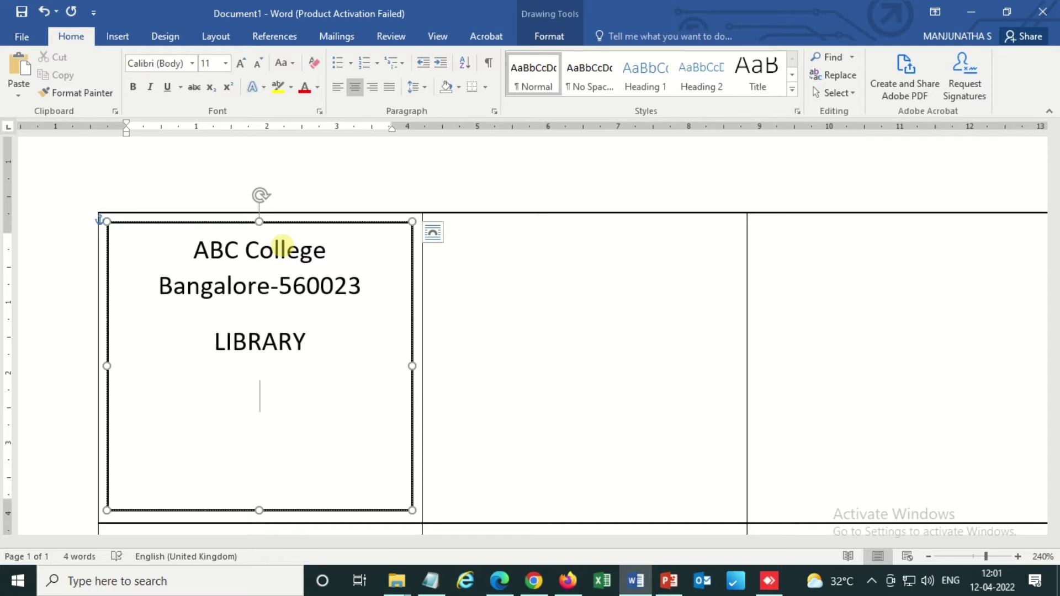
left_click(338, 86)
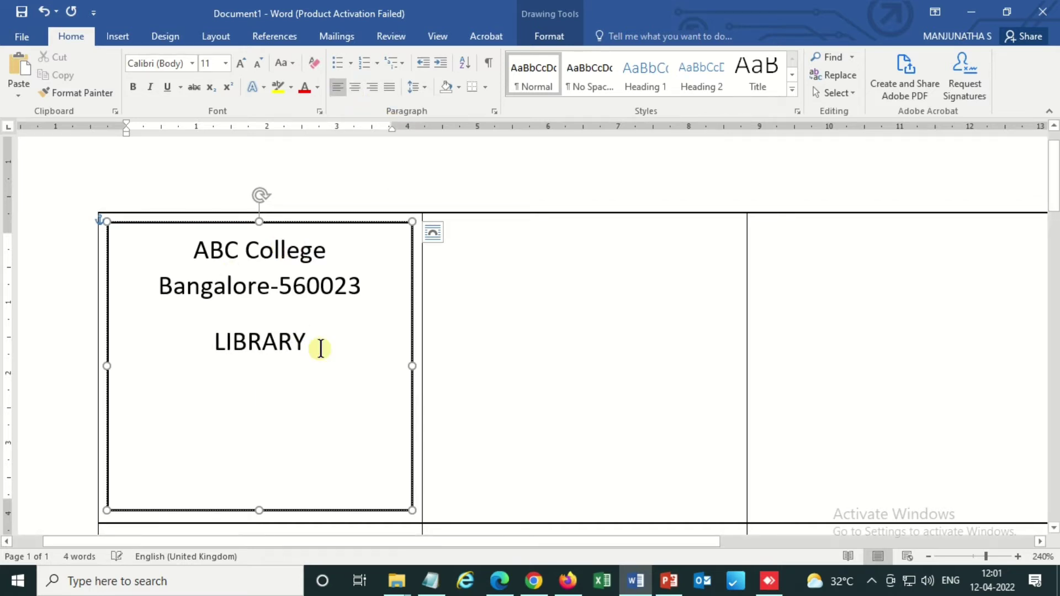
type("Accession ")
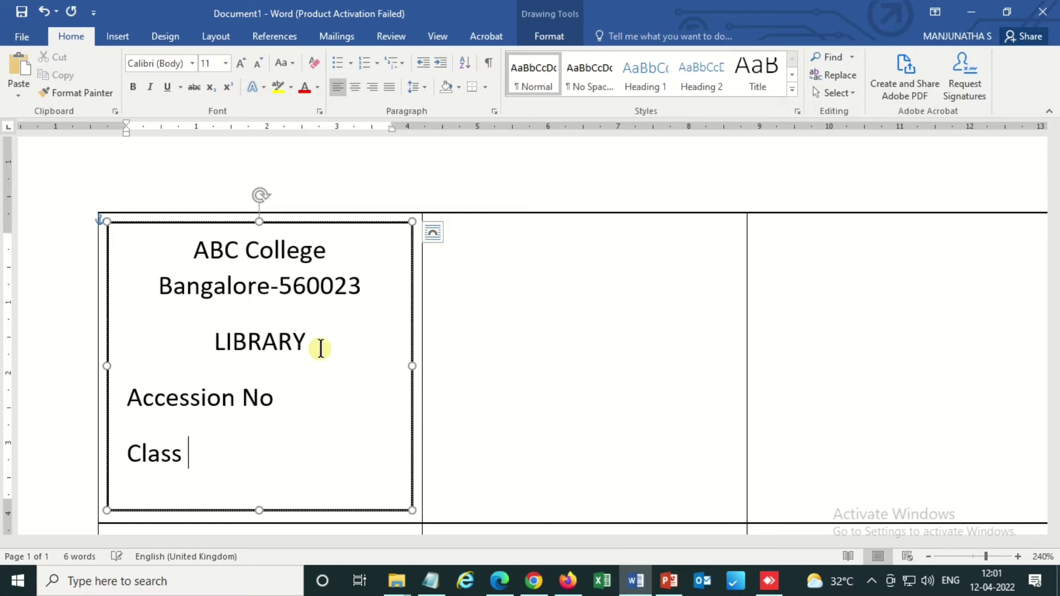
type("No")
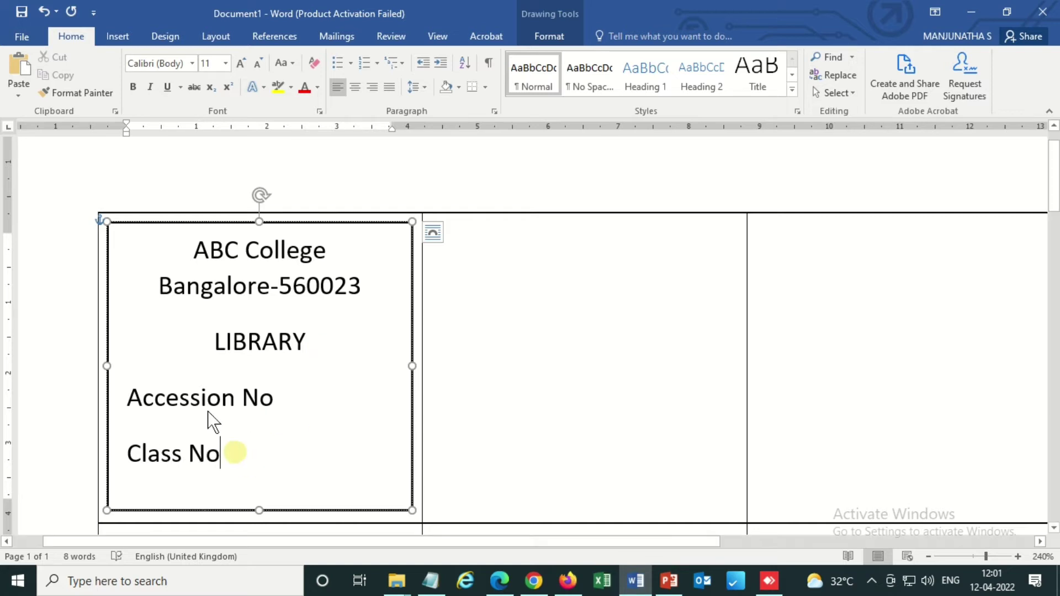
left_click_drag(233, 454, 182, 247)
Set all the label text to Times New Roman, size 12
left_click(180, 69)
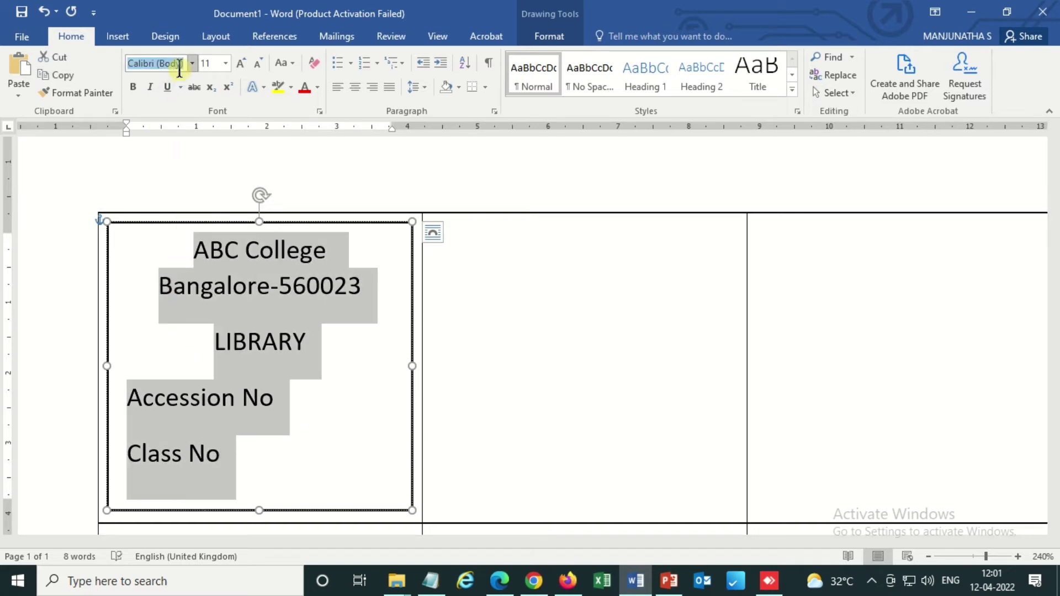
type("Times New Ro")
key("Return")
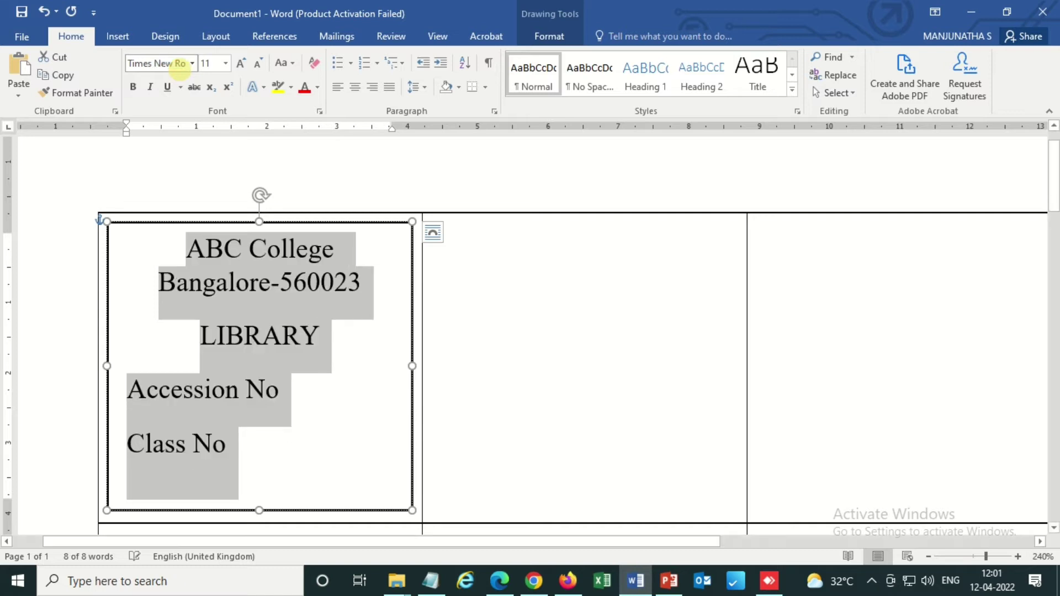
left_click(209, 63)
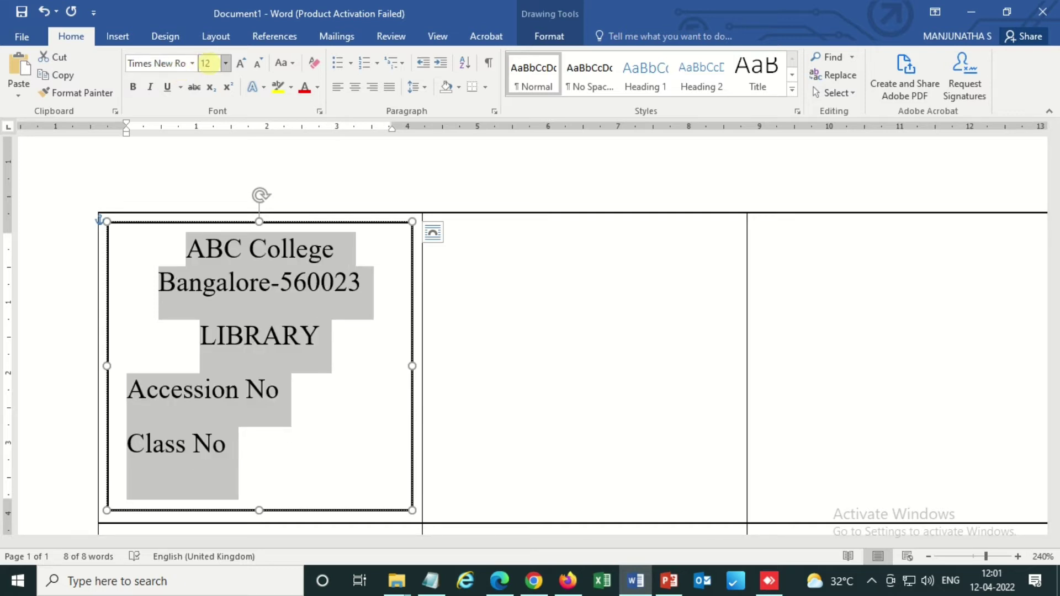
type("12")
key("Return")
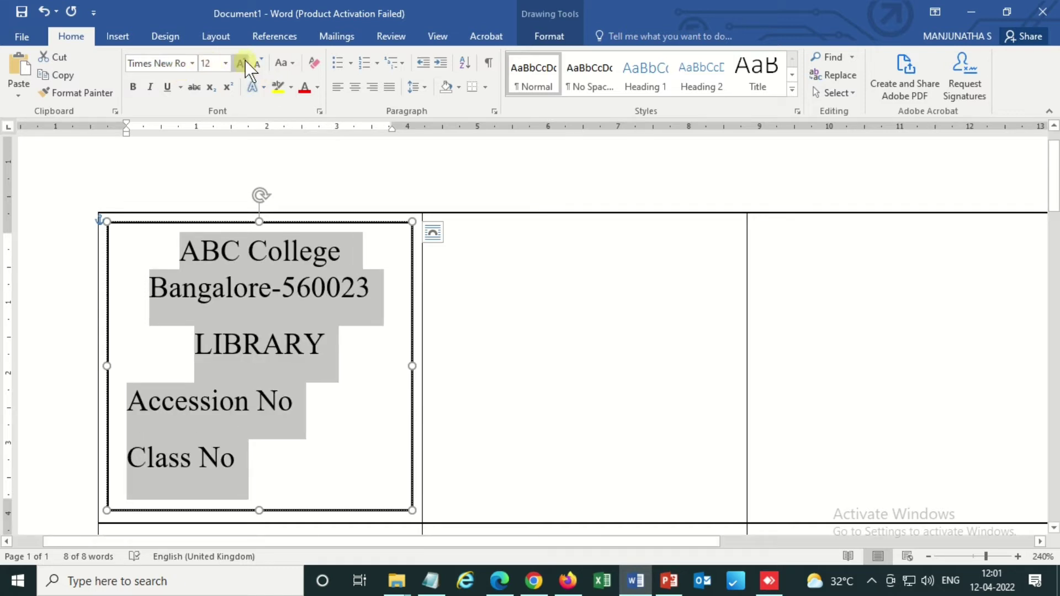
left_click(241, 63)
left_click(256, 58)
Bold LIBRARY and shrink the Accession No and Class No lines to 10 pt
left_click_drag(330, 357, 185, 343)
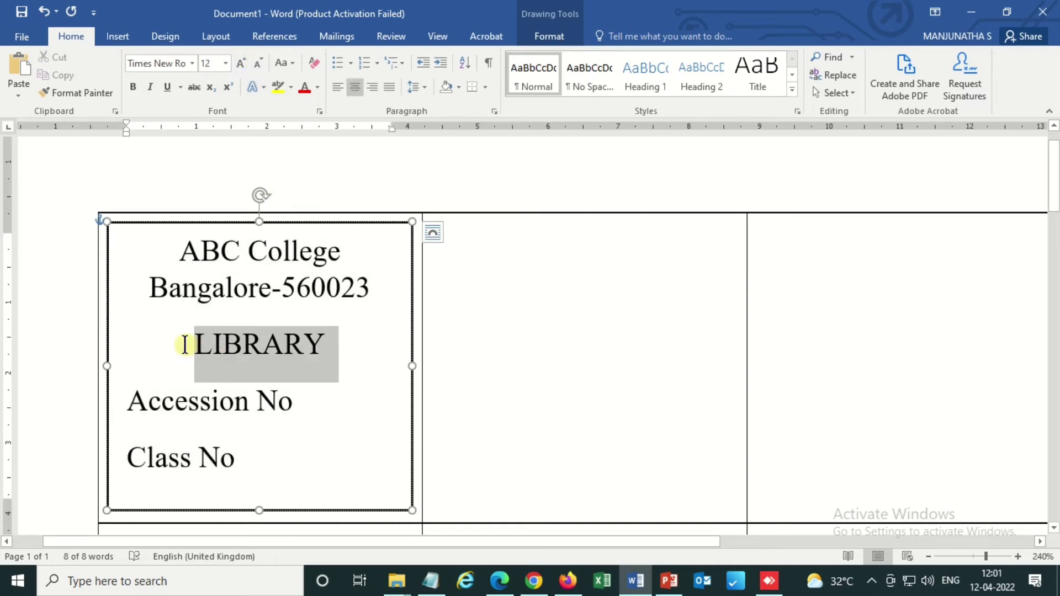
key("ctrl+b")
left_click(326, 356)
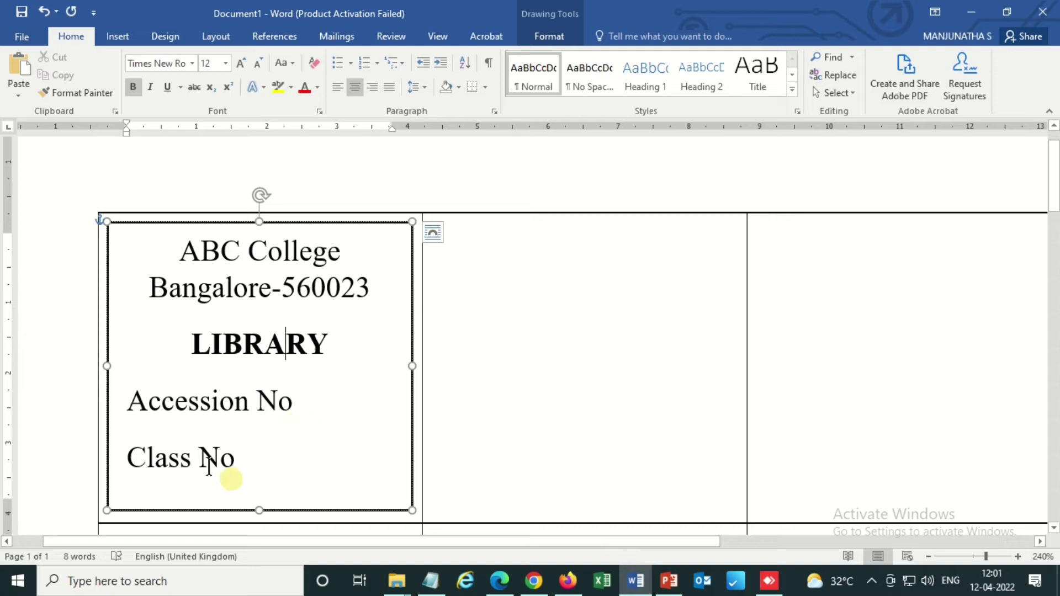
left_click_drag(236, 469, 118, 400)
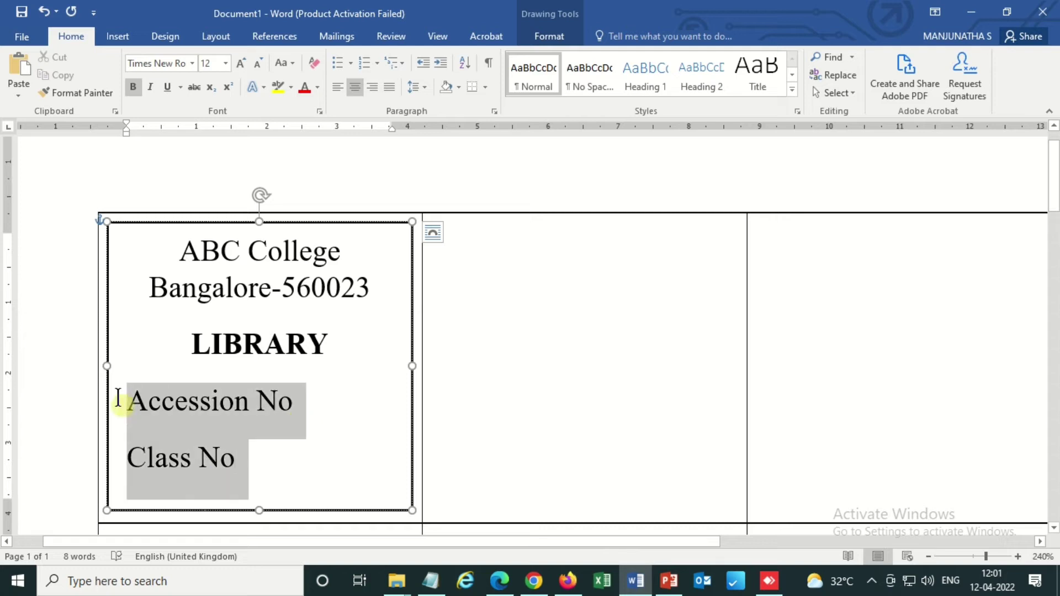
left_click(256, 63)
left_click(254, 62)
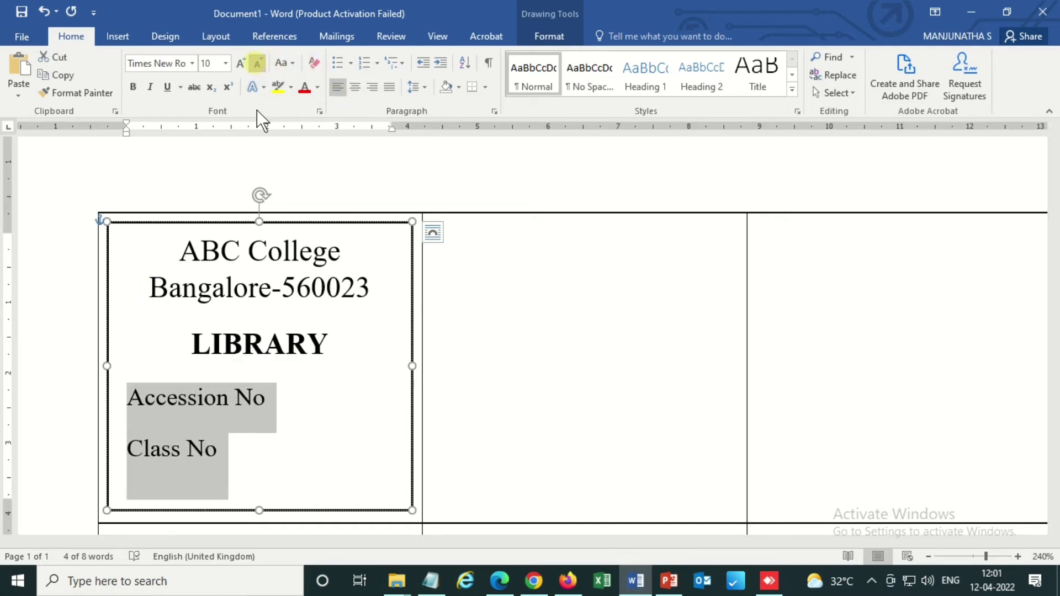
left_click(328, 386)
Make ABC College bold 16 pt, and enlarge Bangalore-560023 and LIBRARY to 14 pt
triple_click(194, 252)
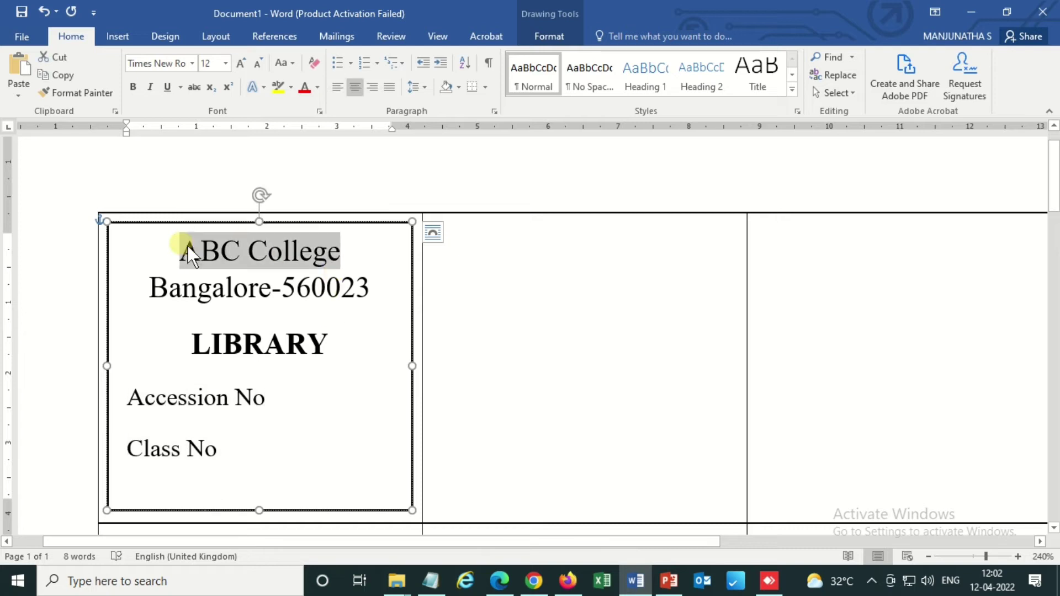
key("ctrl+b")
left_click(240, 61)
left_click(240, 60)
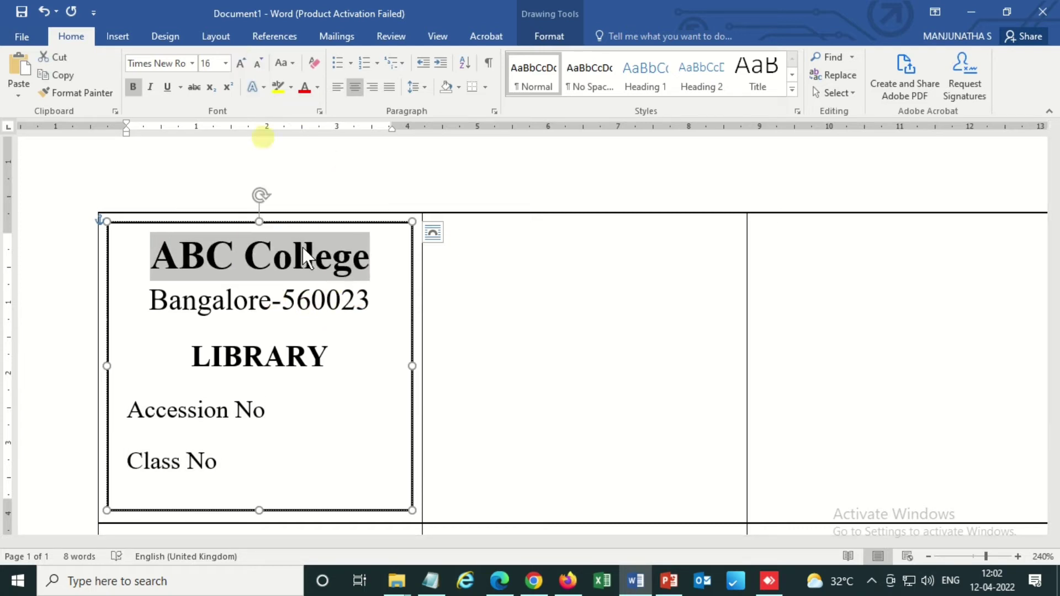
left_click_drag(383, 306, 166, 293)
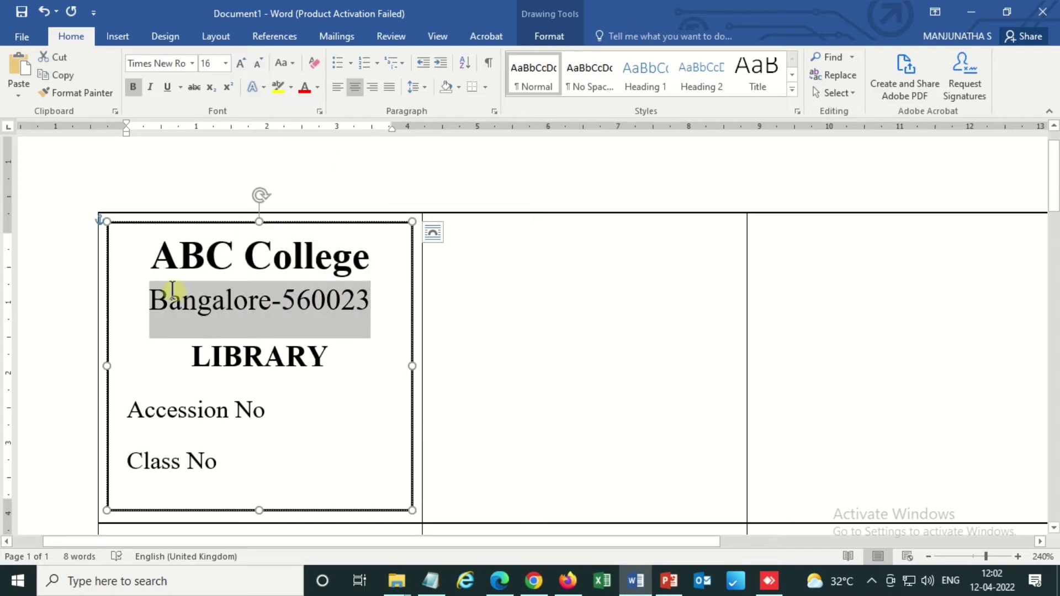
left_click(242, 65)
left_click_drag(330, 368, 191, 365)
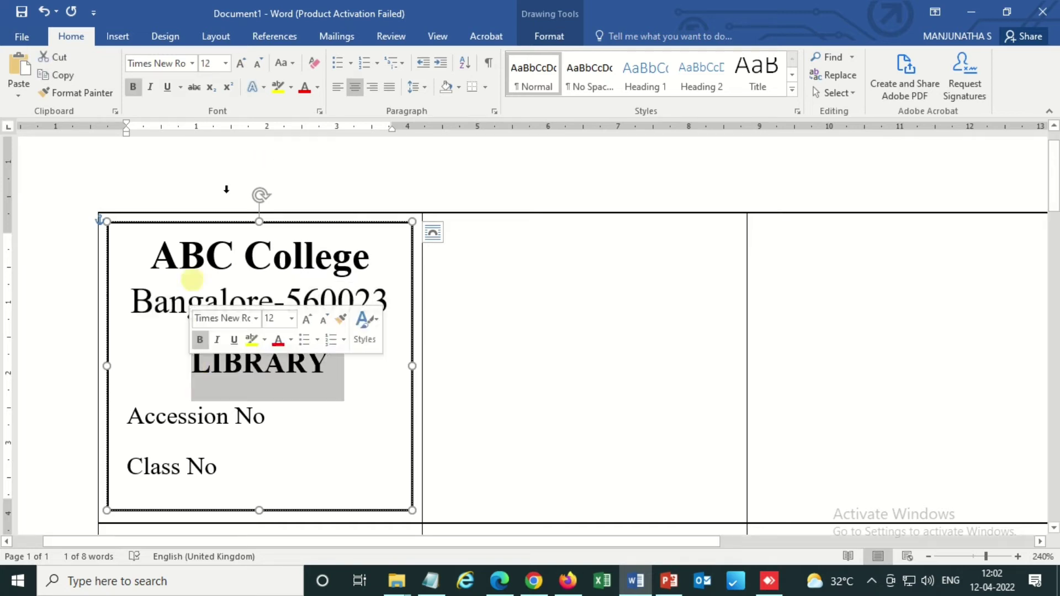
left_click(238, 62)
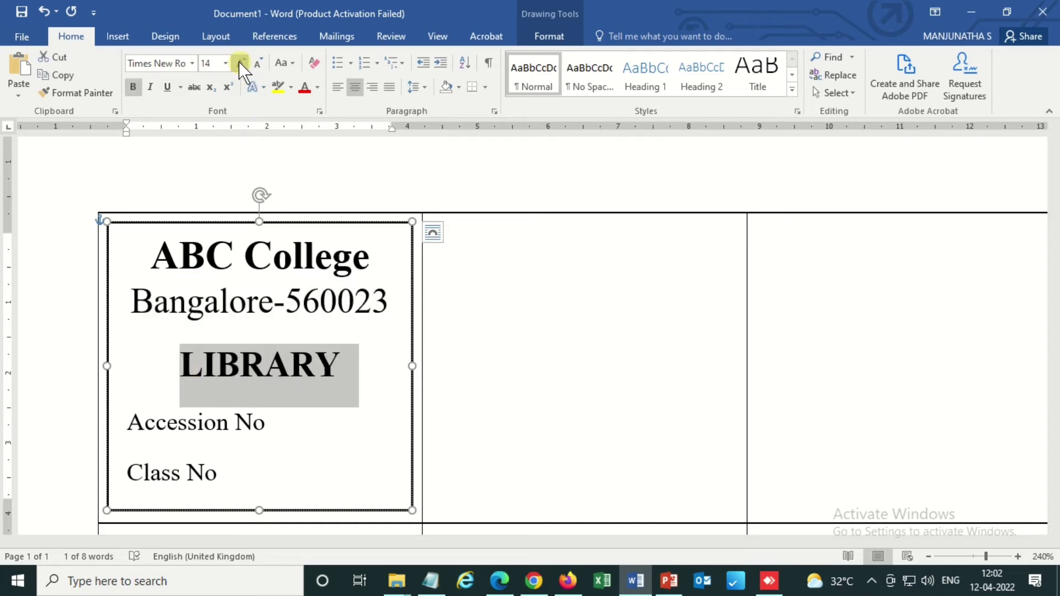
left_click(300, 418)
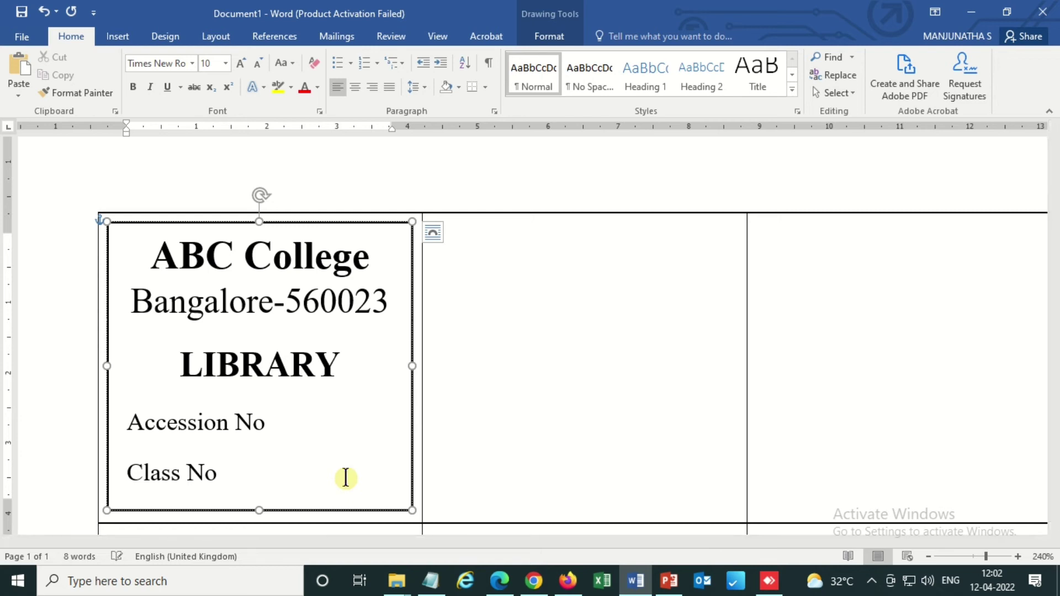
Add a colon after Class No and dotted fill-in lines after Accession No and Class No
left_click(224, 472)
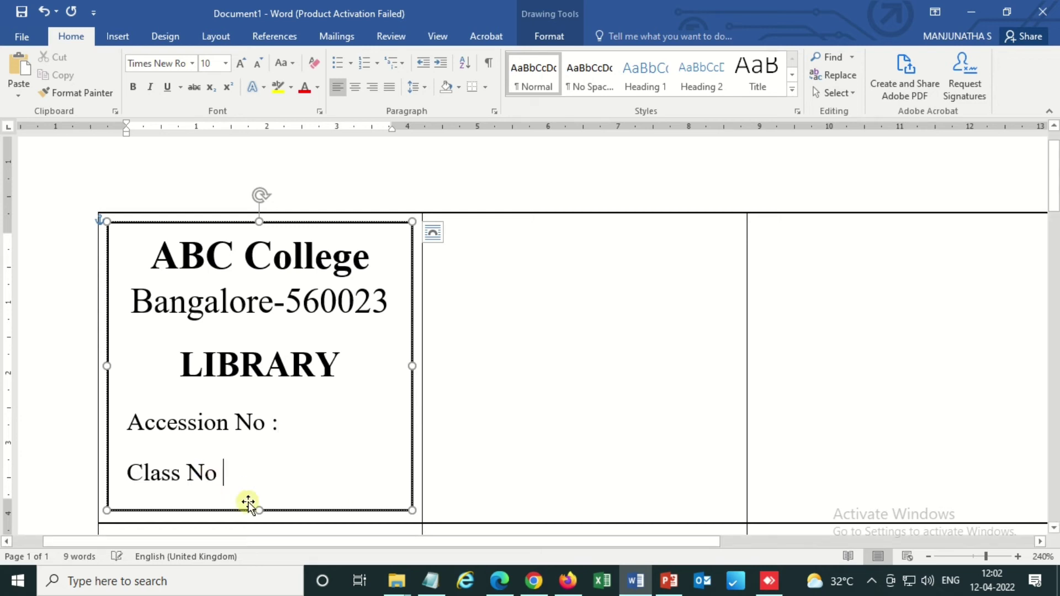
type(":")
left_click(285, 425)
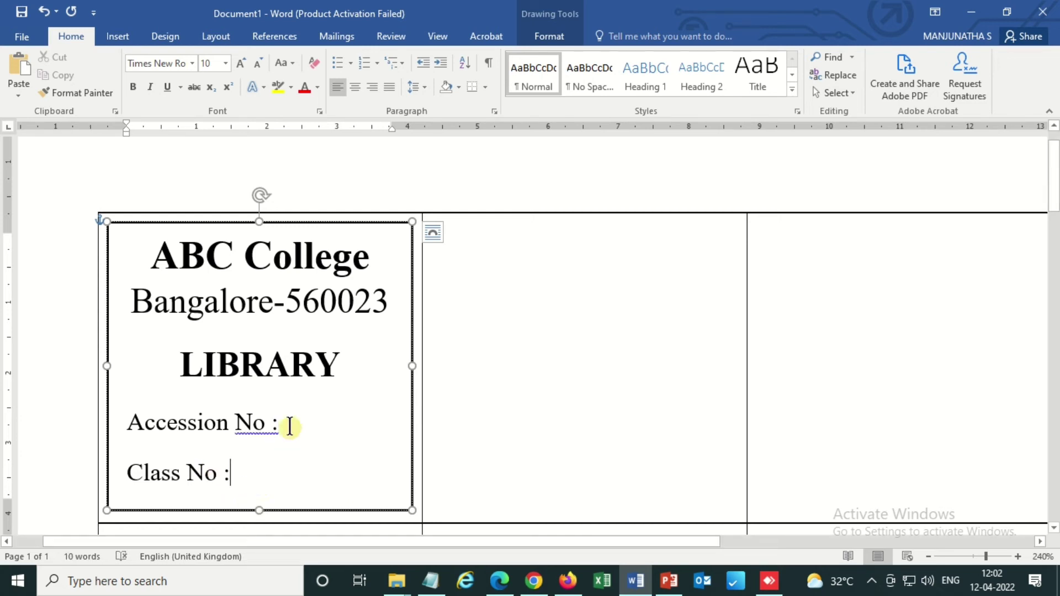
type("...............")
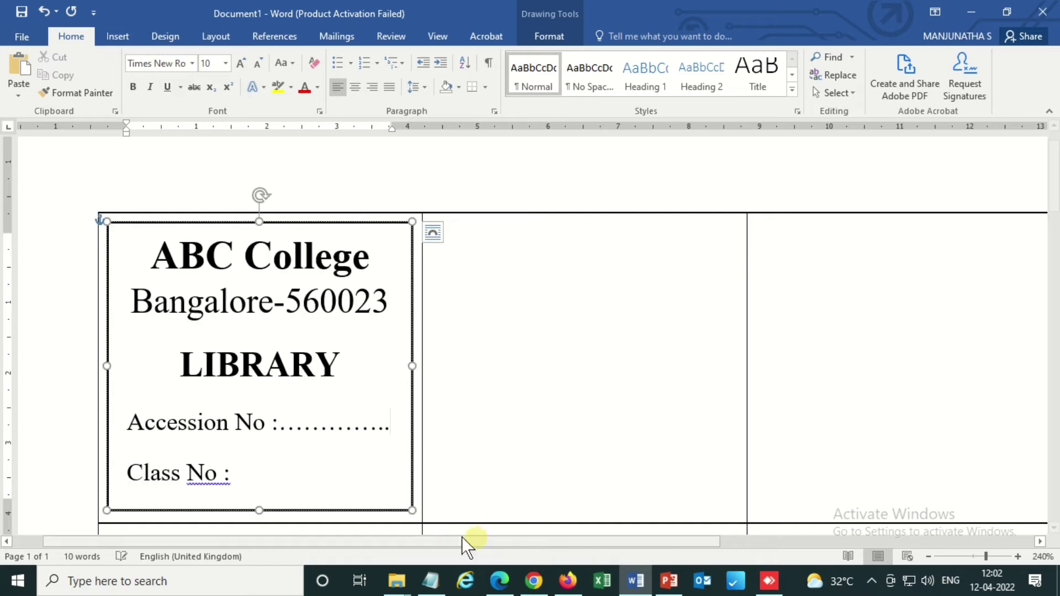
key("BackSpace")
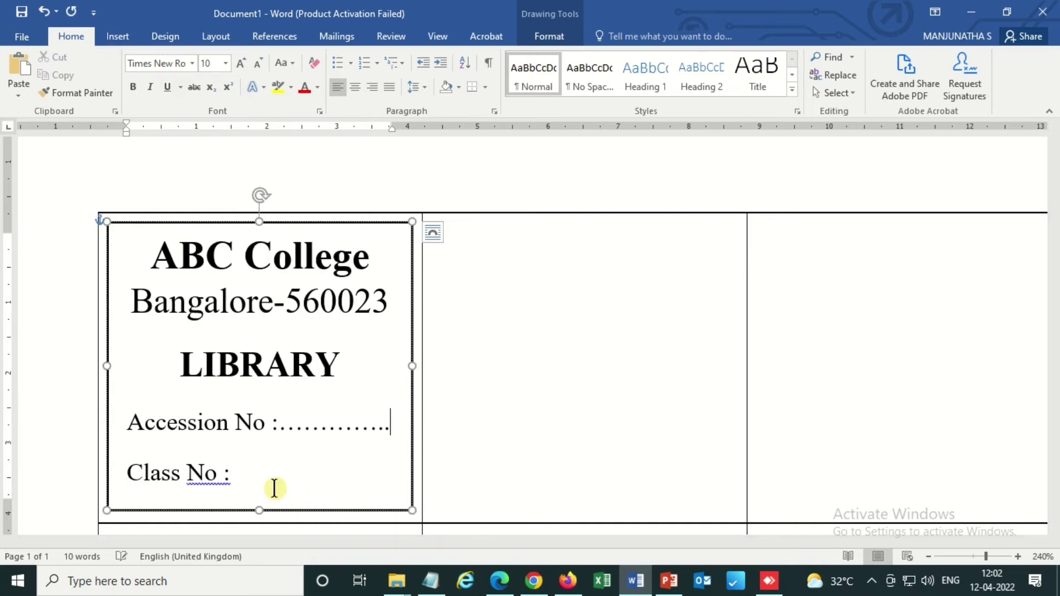
left_click(251, 481)
type("..................")
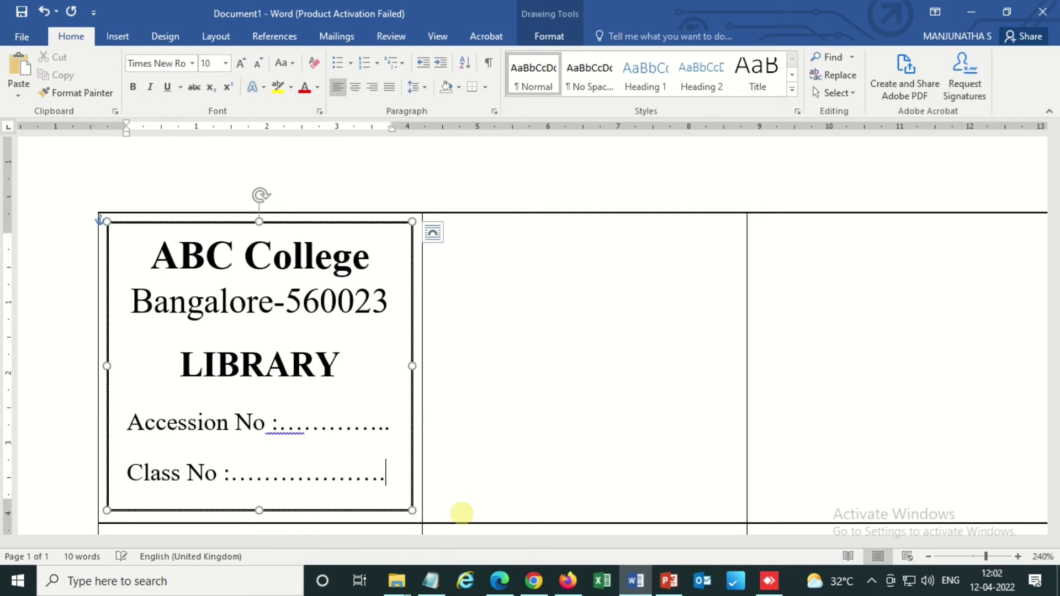
Remove the spaces before both colons and resolve the spelling suggestions on the No: entries
left_click(272, 426)
key("BackSpace")
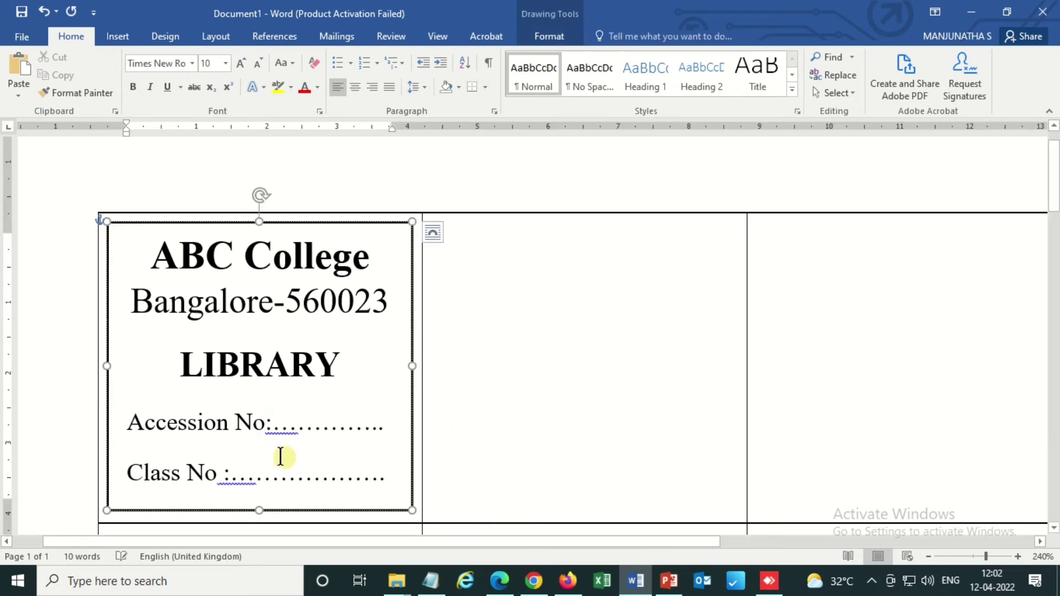
left_click(224, 473)
key("BackSpace")
left_click(325, 474)
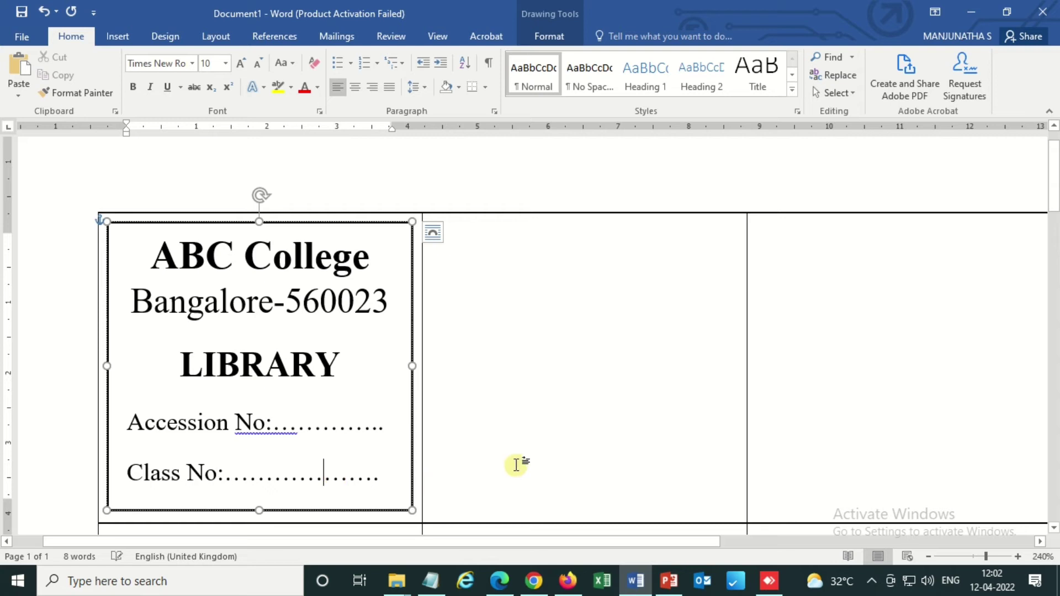
left_click(516, 465)
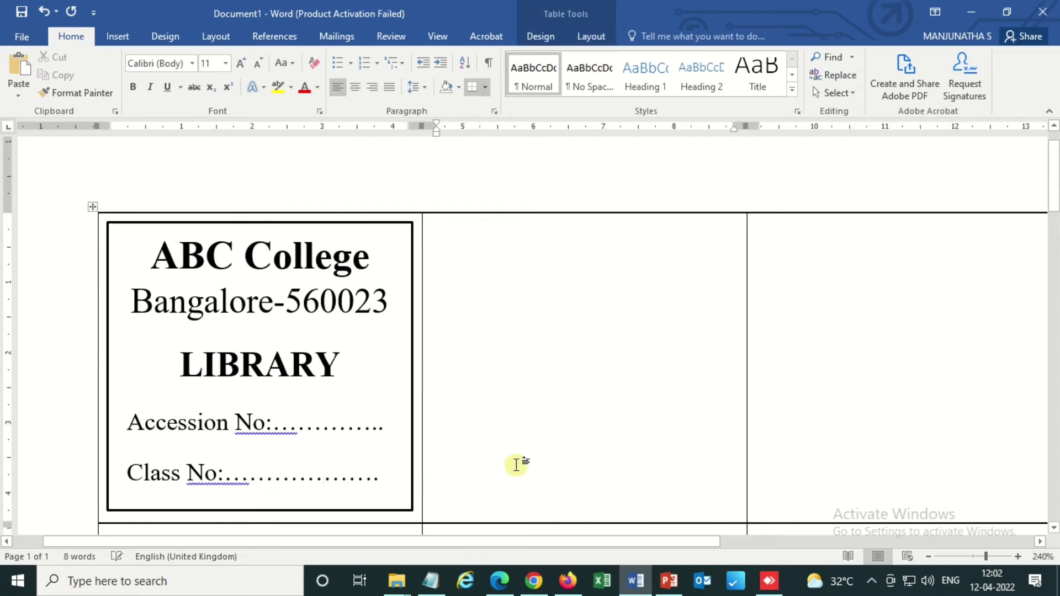
right_click(222, 475)
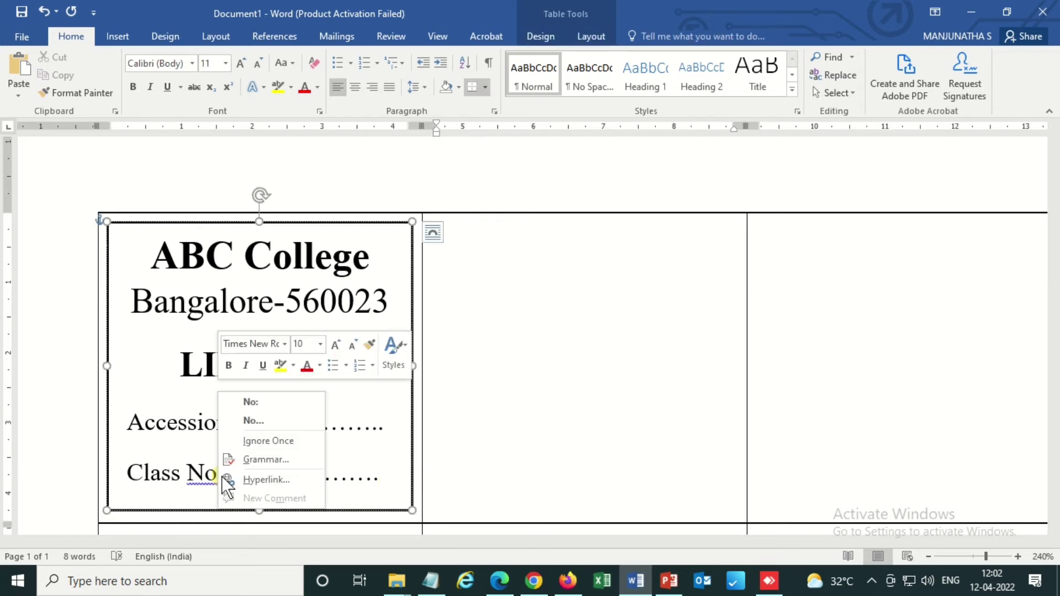
left_click(253, 419)
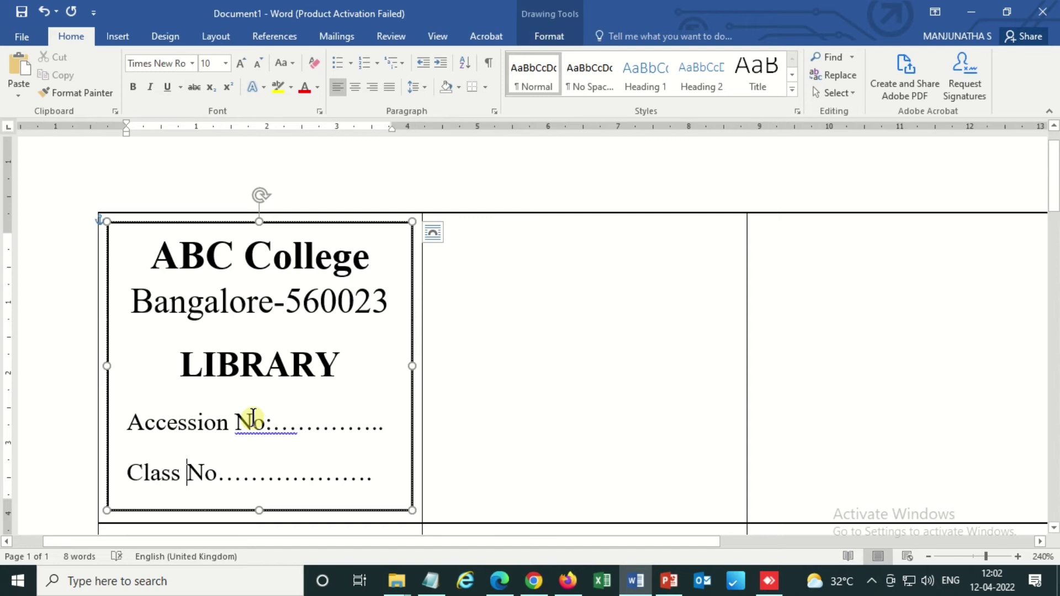
right_click(253, 420)
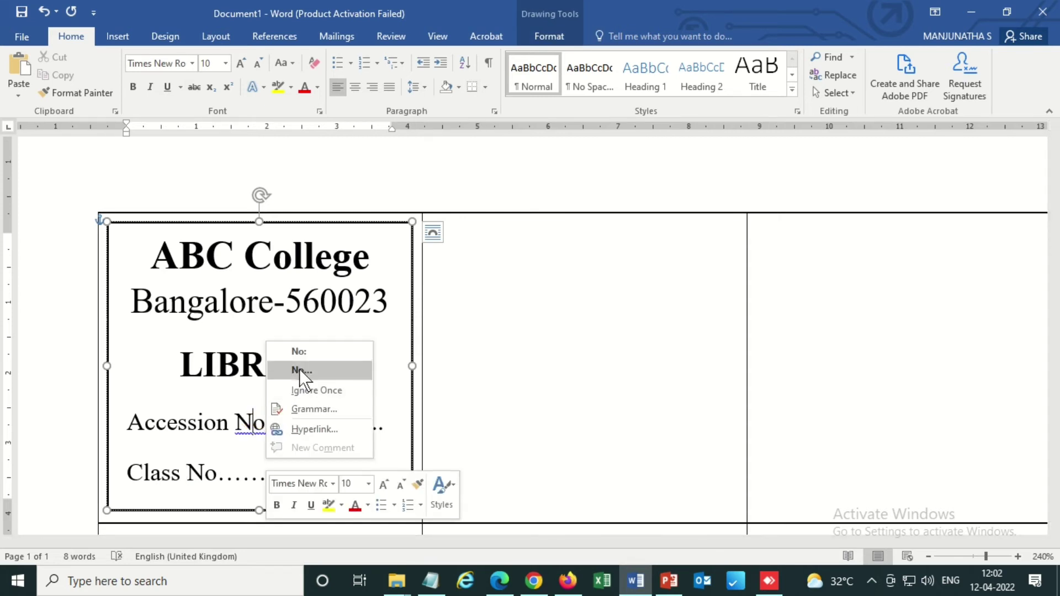
left_click(307, 354)
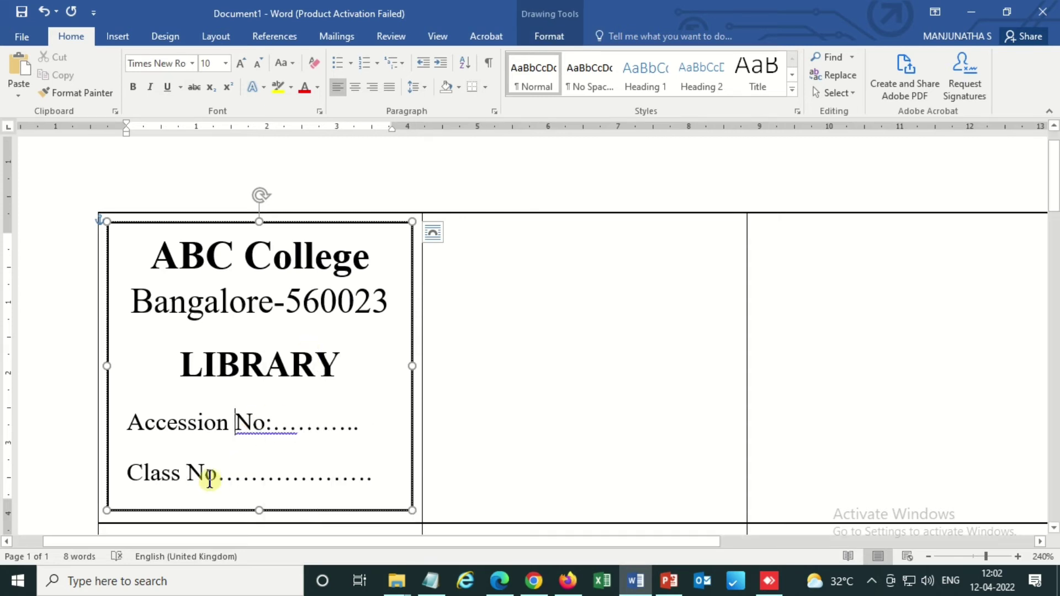
Restore the colon after Class No and add one more dot to its line
right_click(266, 424)
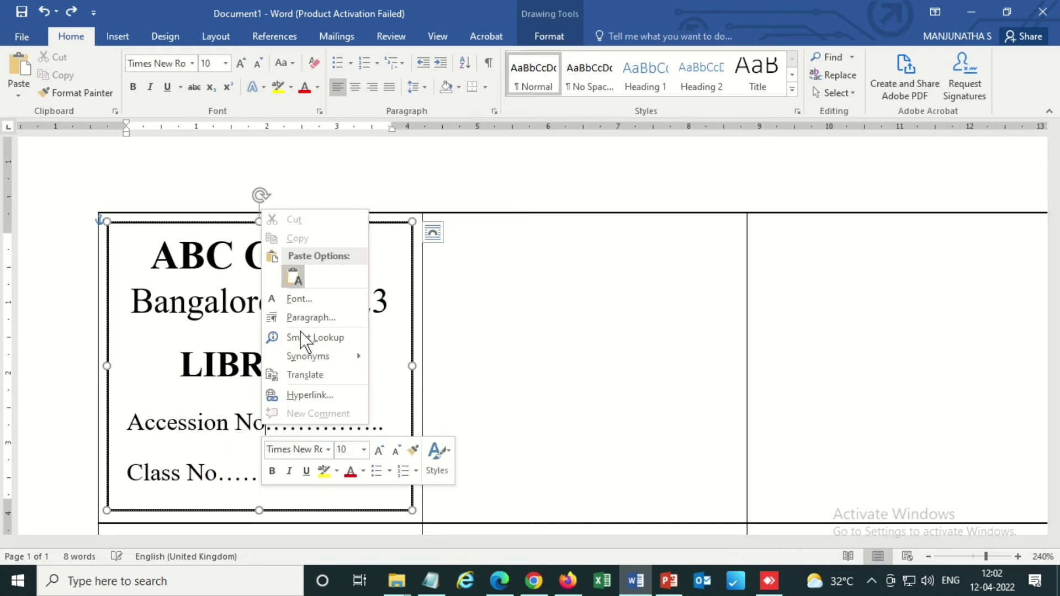
key("Escape")
left_click(317, 475)
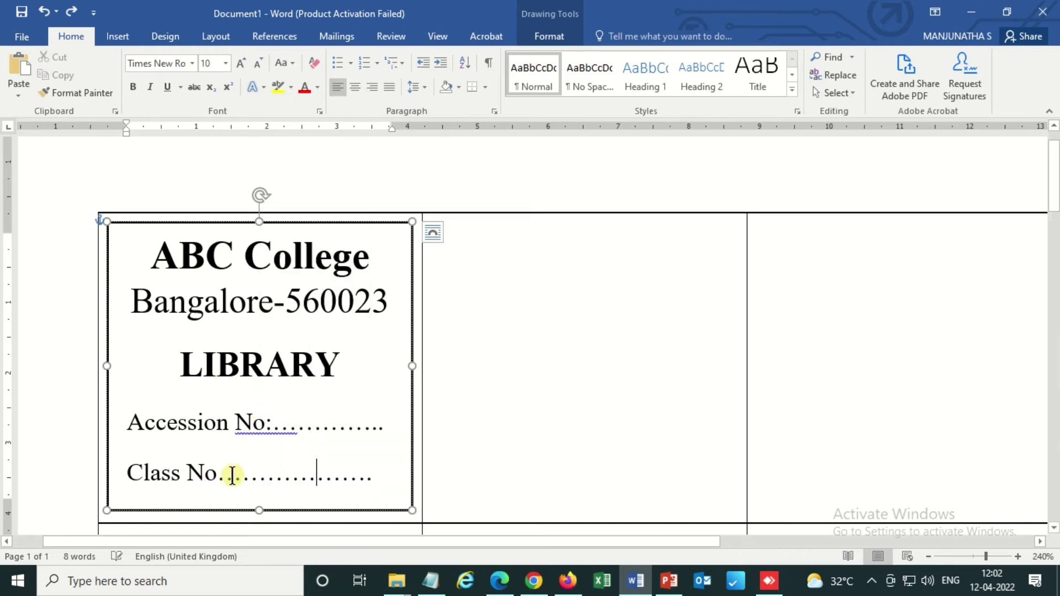
key("Delete")
type(":")
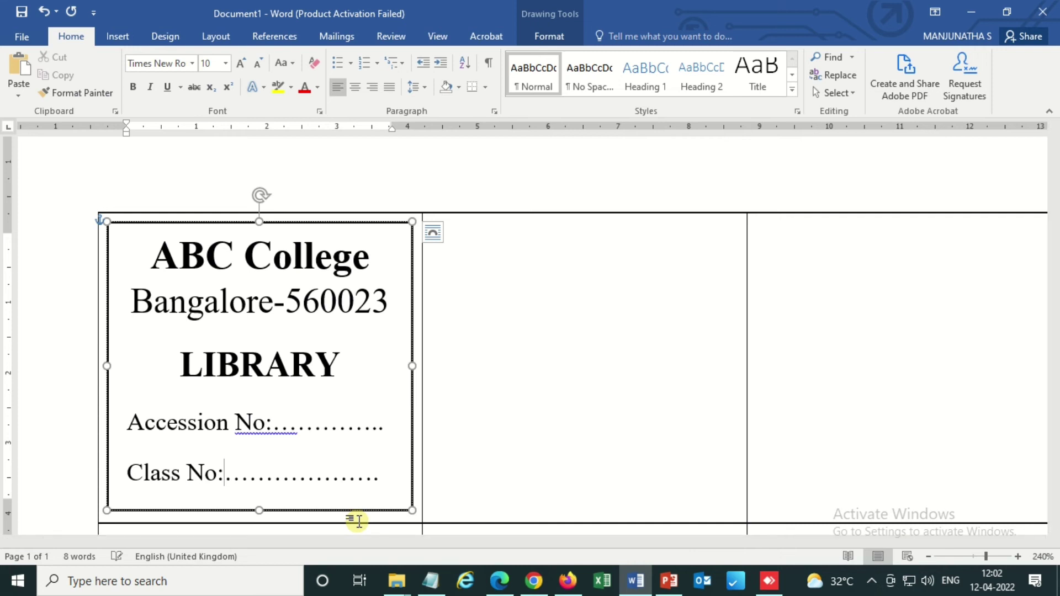
left_click(391, 477)
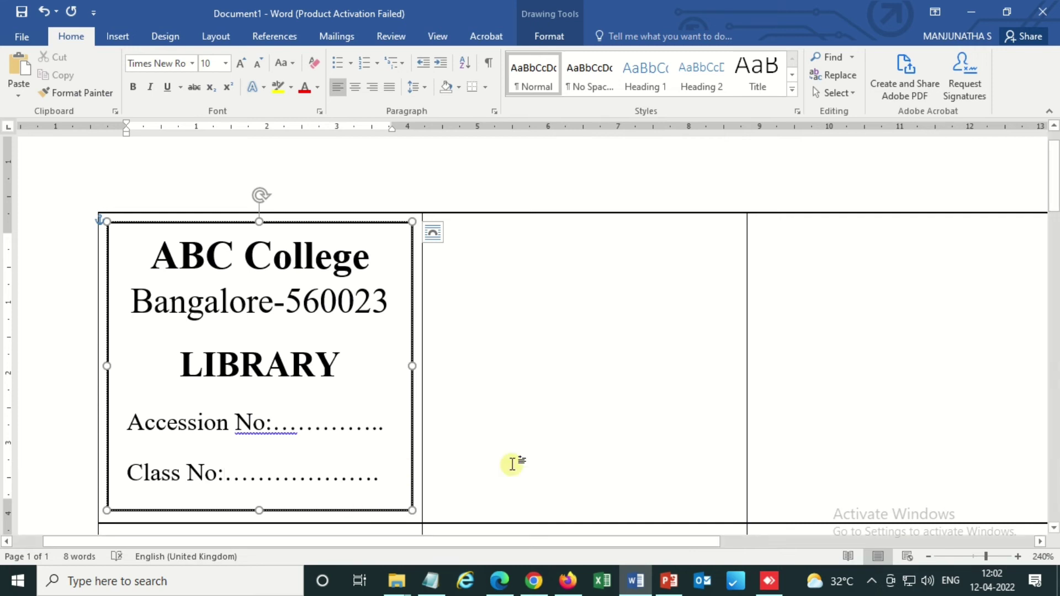
type(".")
left_click(512, 462)
left_click(246, 349)
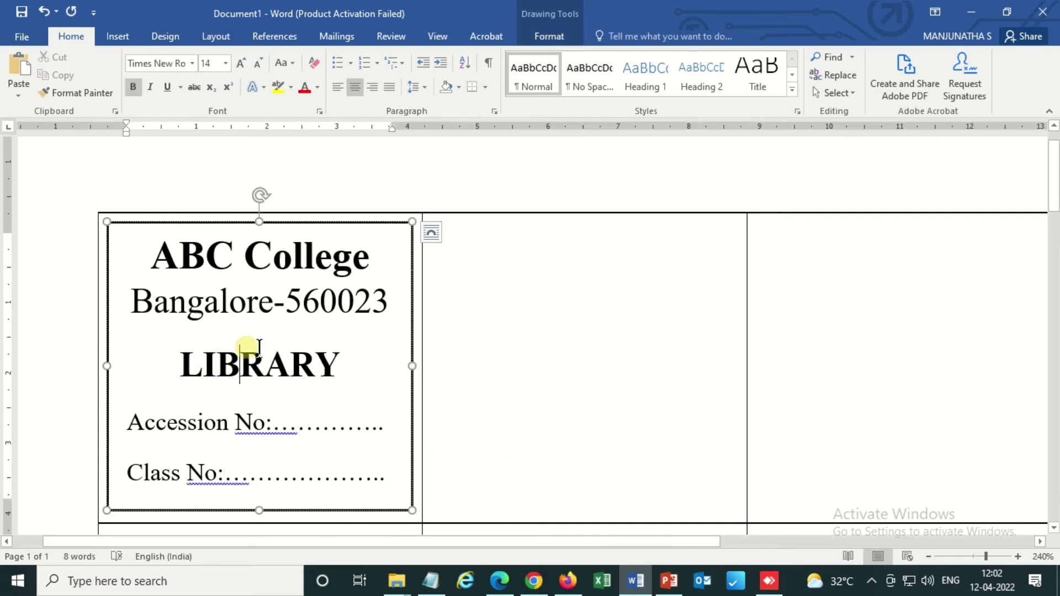
left_click(479, 375)
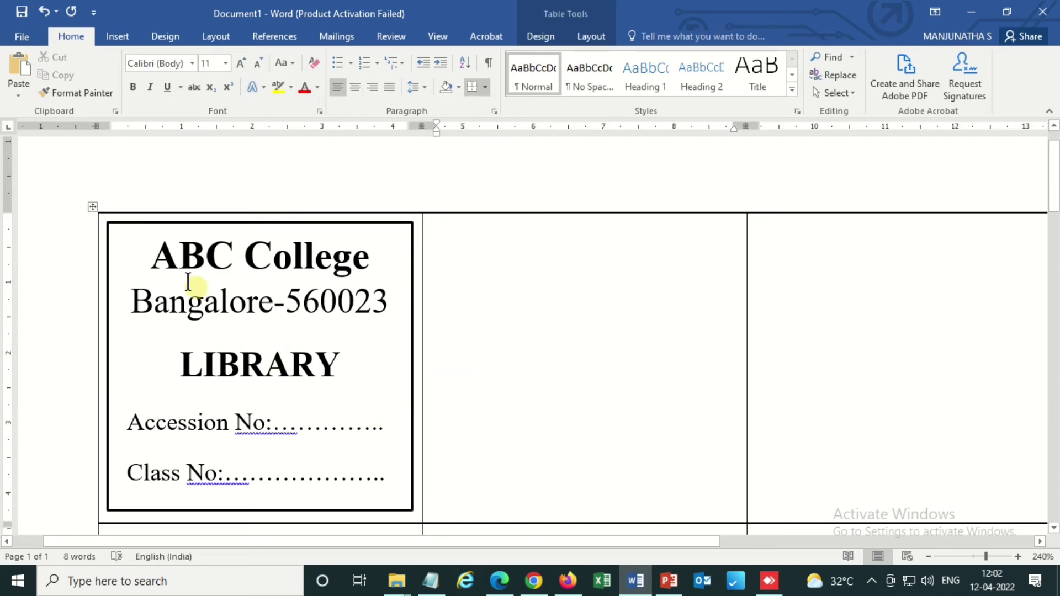
Start a Labels mail merge with a Microsoft label product number and accept replacing the document
left_click(151, 255)
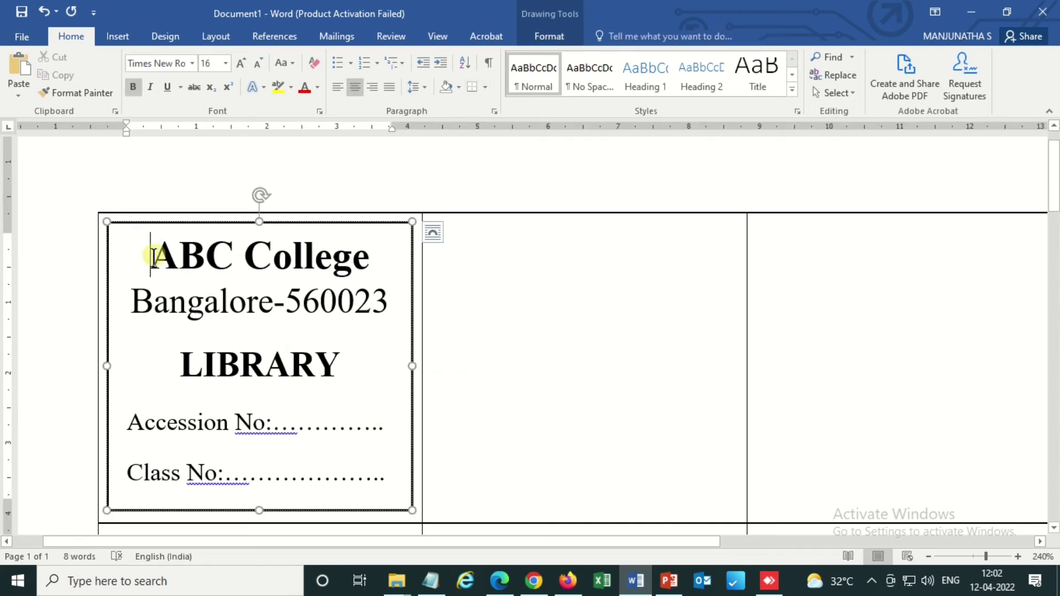
left_click(535, 247)
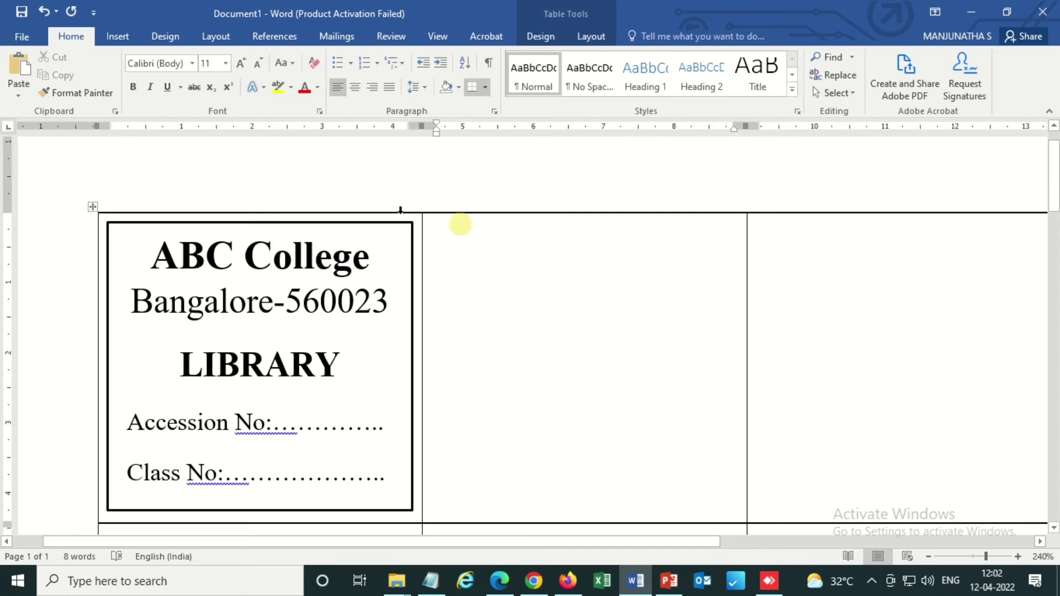
left_click(124, 43)
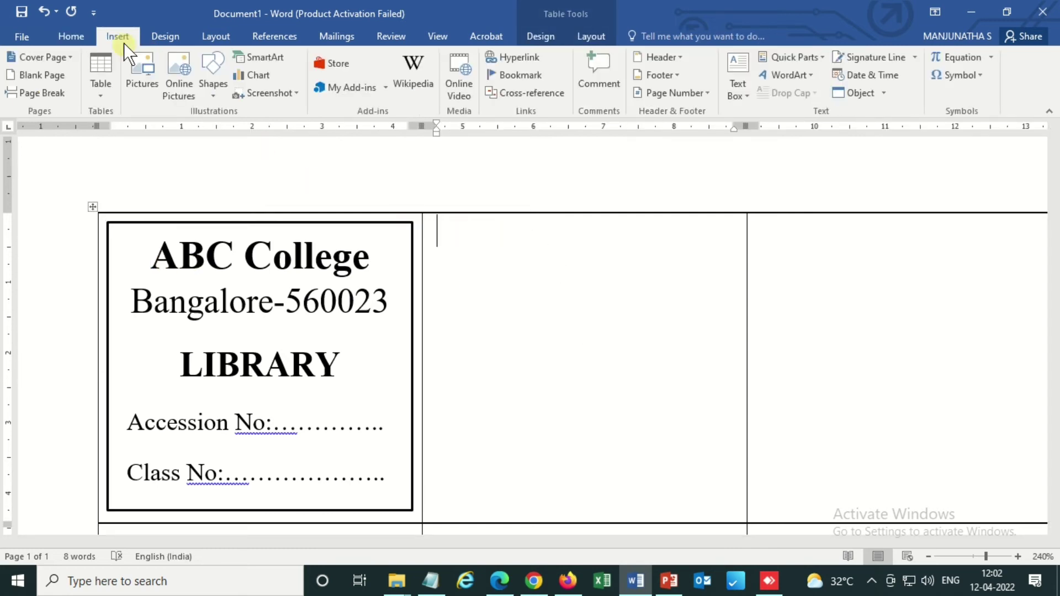
left_click(226, 37)
left_click(334, 35)
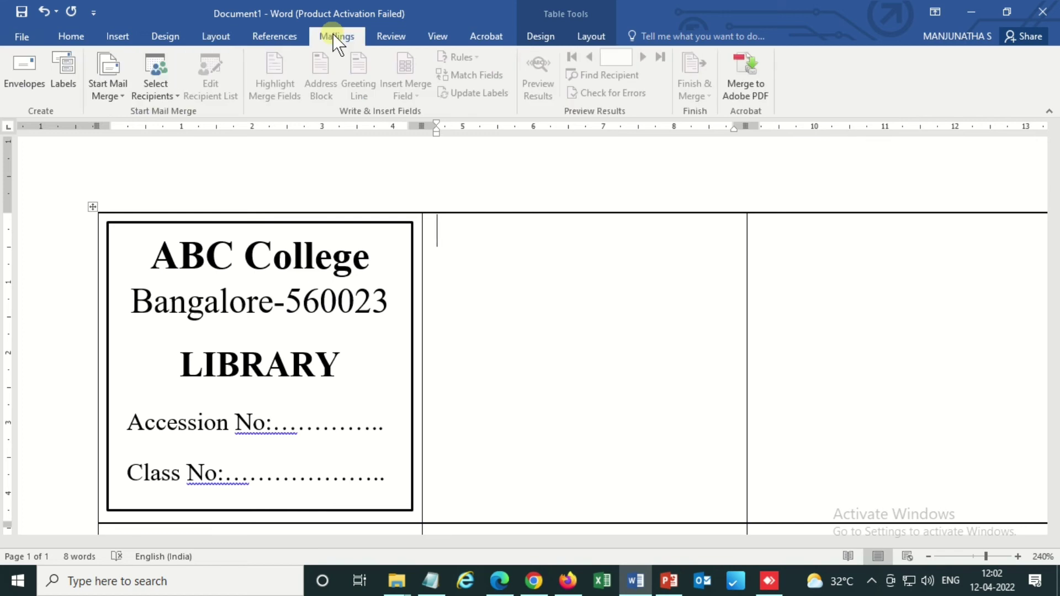
left_click(118, 97)
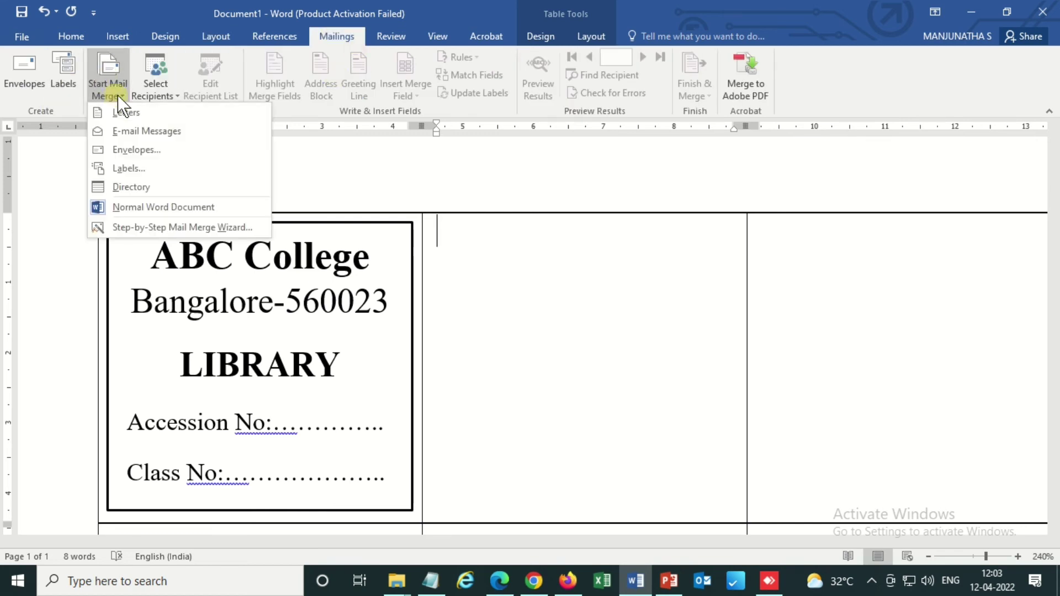
left_click(127, 171)
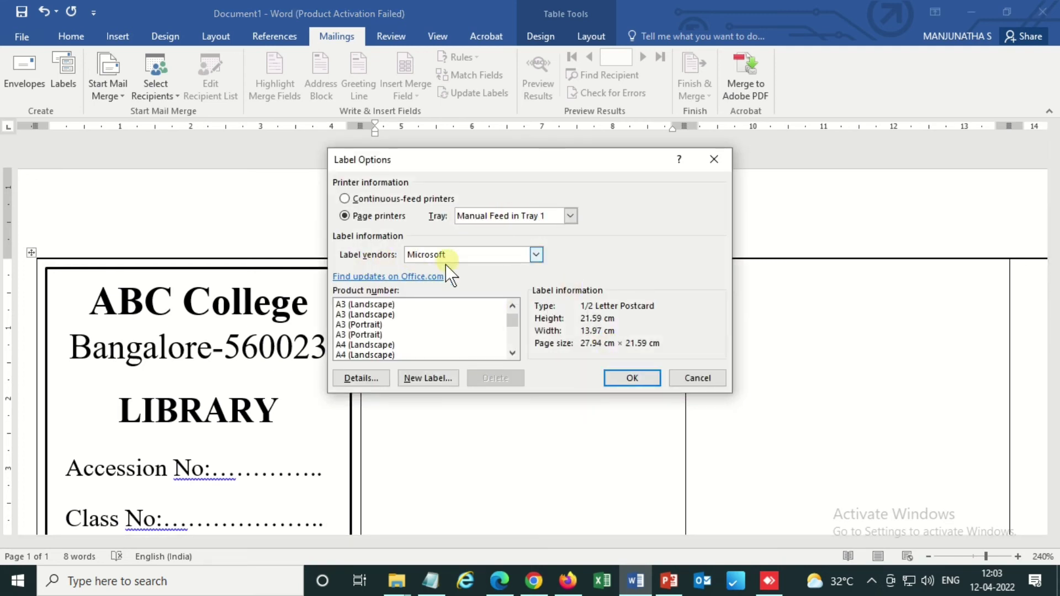
scroll(492, 328, "up", 5)
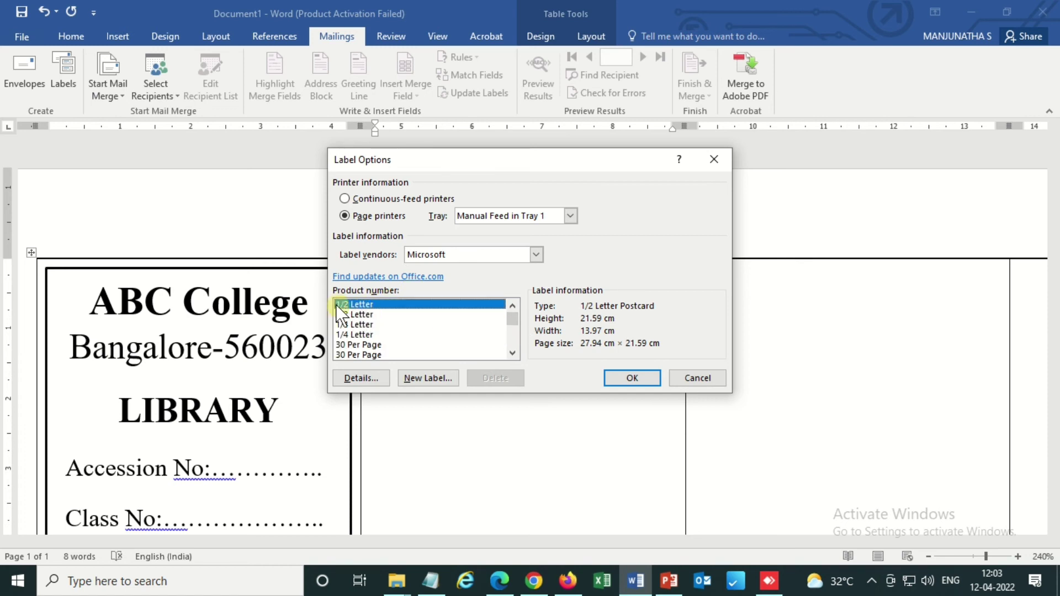
left_click(630, 378)
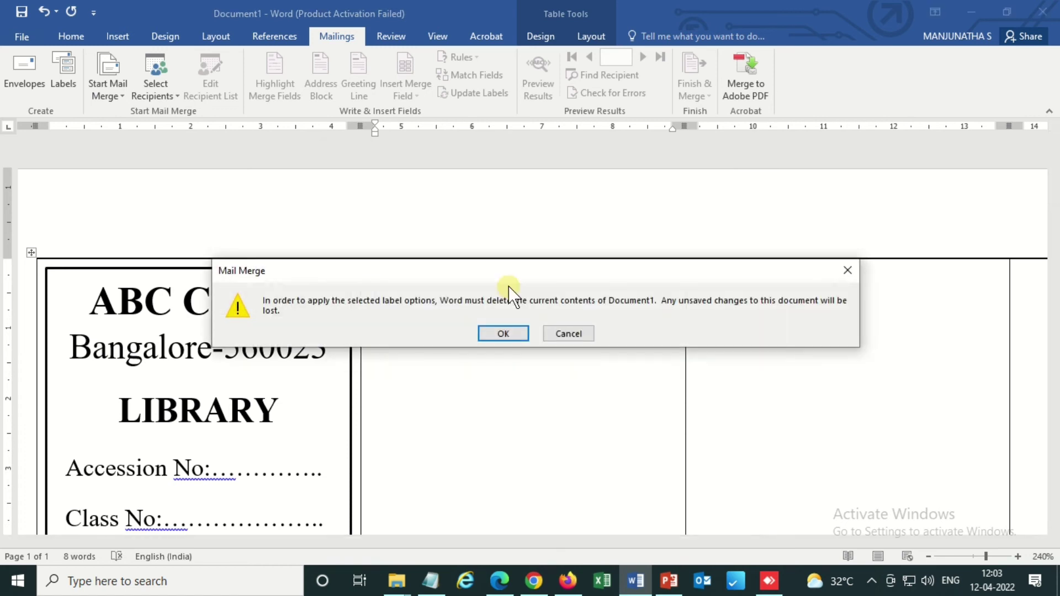
left_click(504, 334)
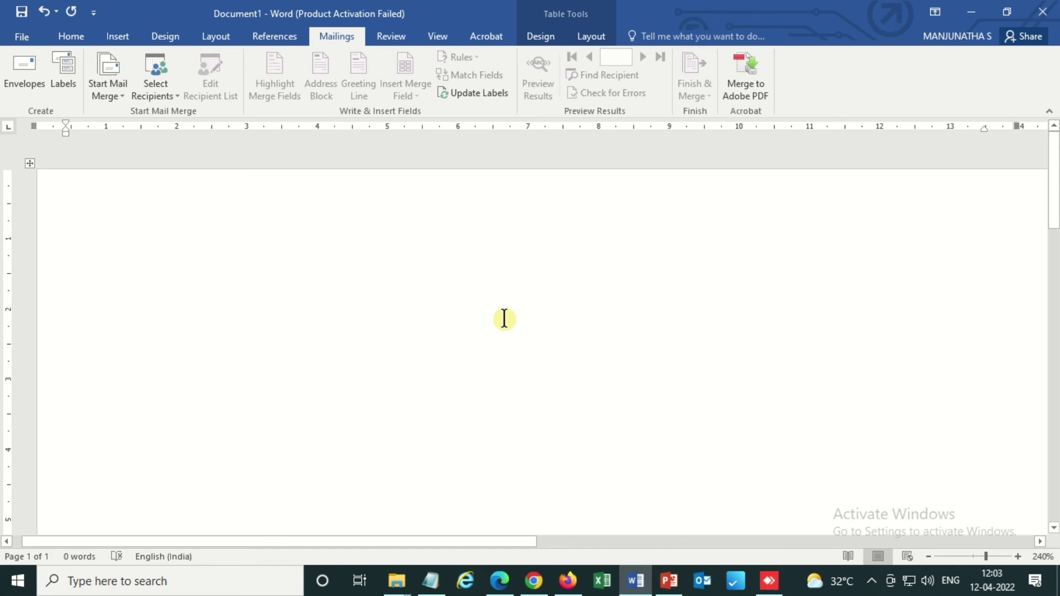
Update labels so the ABC College library slip repeats in all 24 label cells
scroll(503, 319, "down", 10)
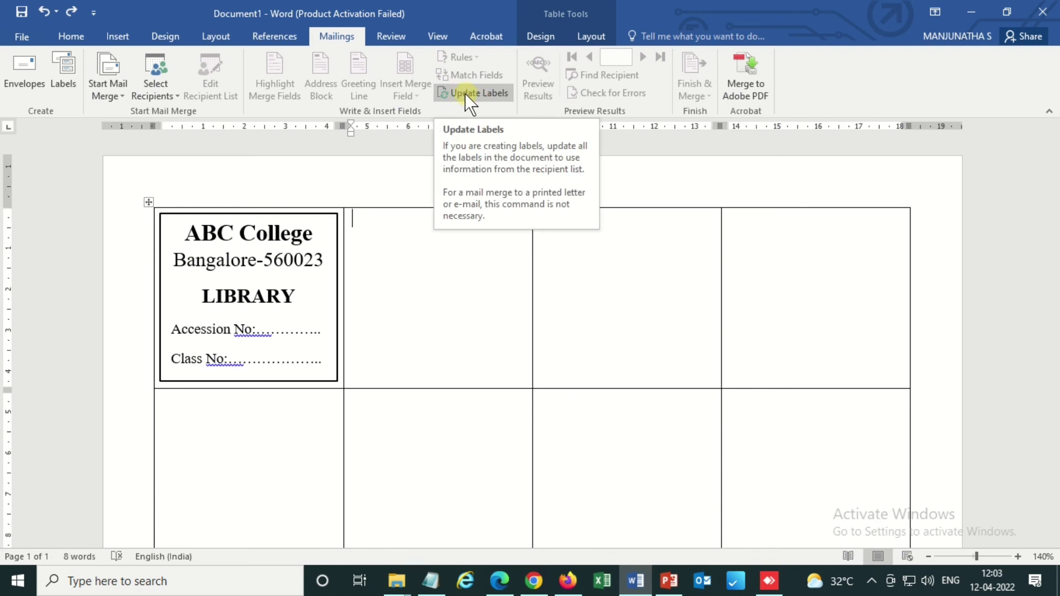
left_click(465, 94)
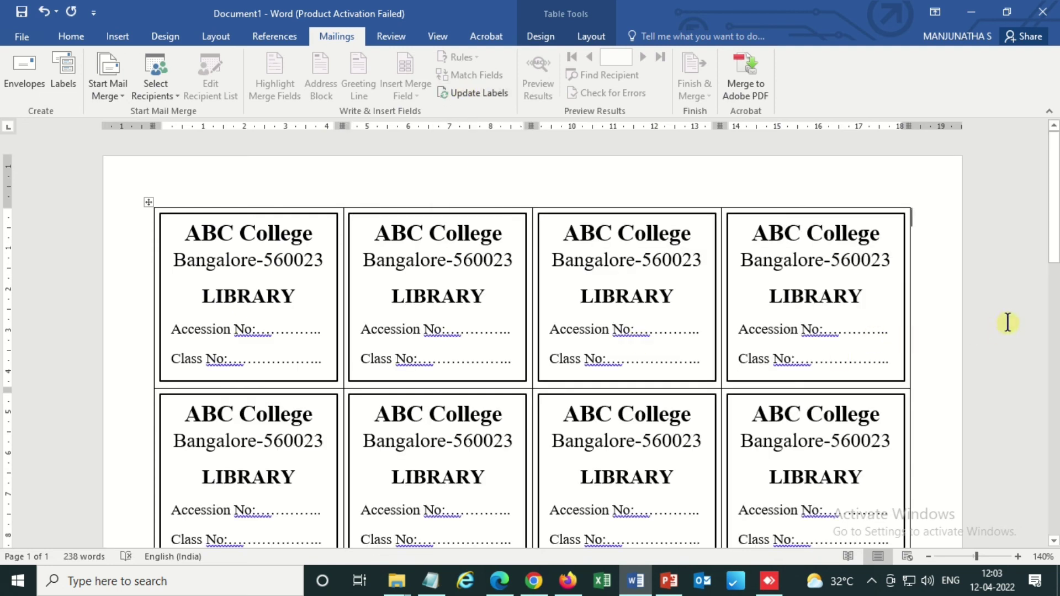
scroll(1007, 322, "down", 15)
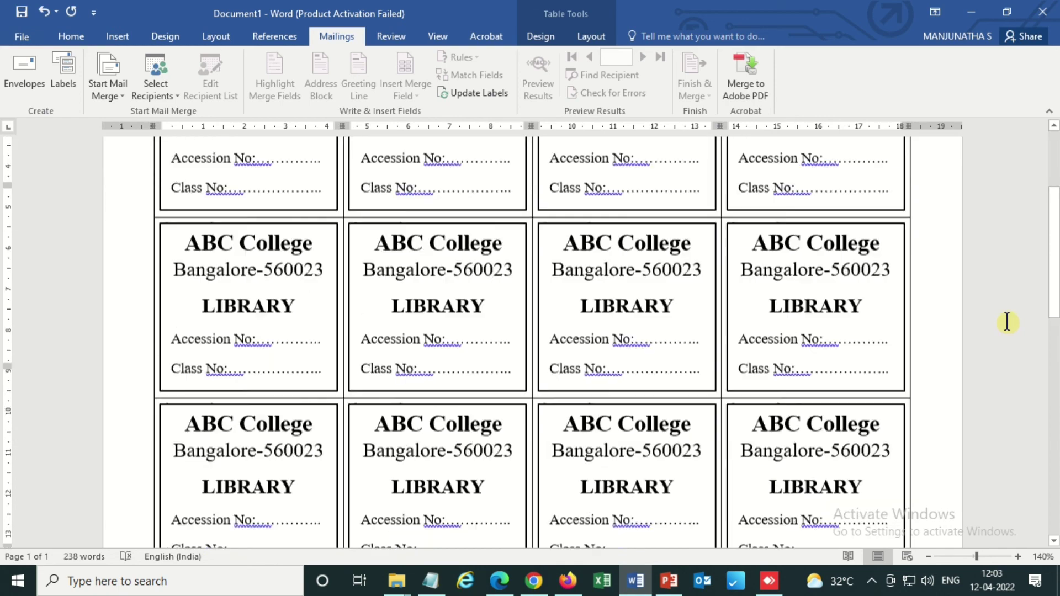
scroll(1007, 322, "down", 2)
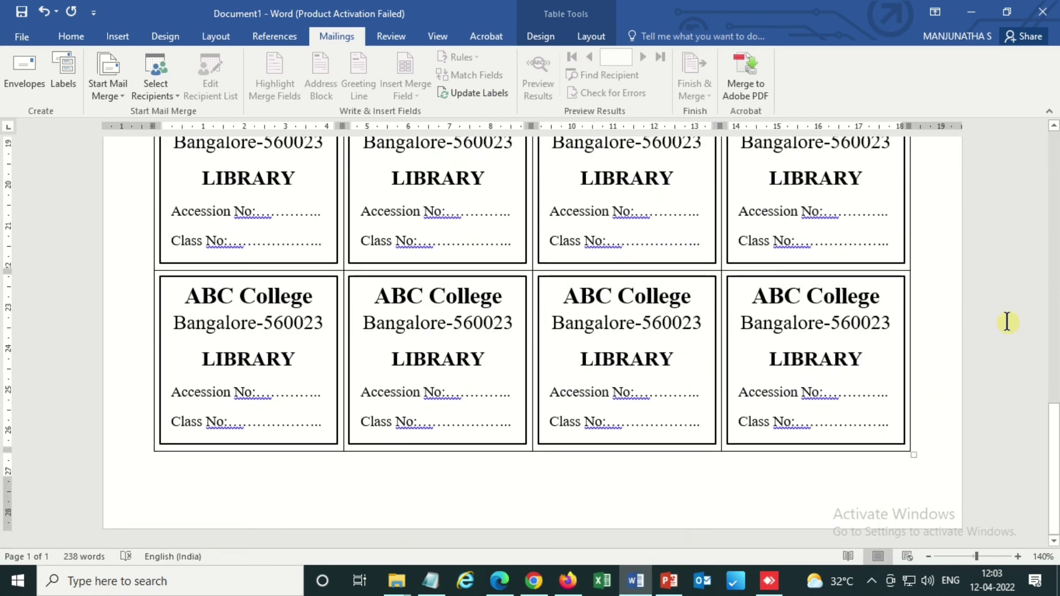
scroll(1007, 322, "down", 8, "ctrl")
scroll(845, 360, "up", 8)
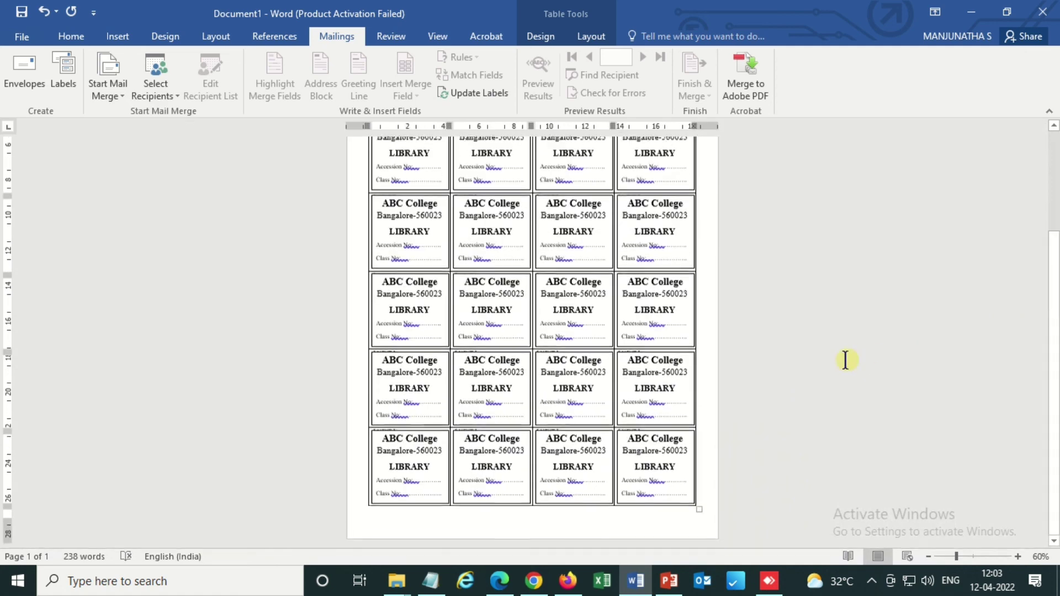
scroll(845, 360, "up", 2, "ctrl")
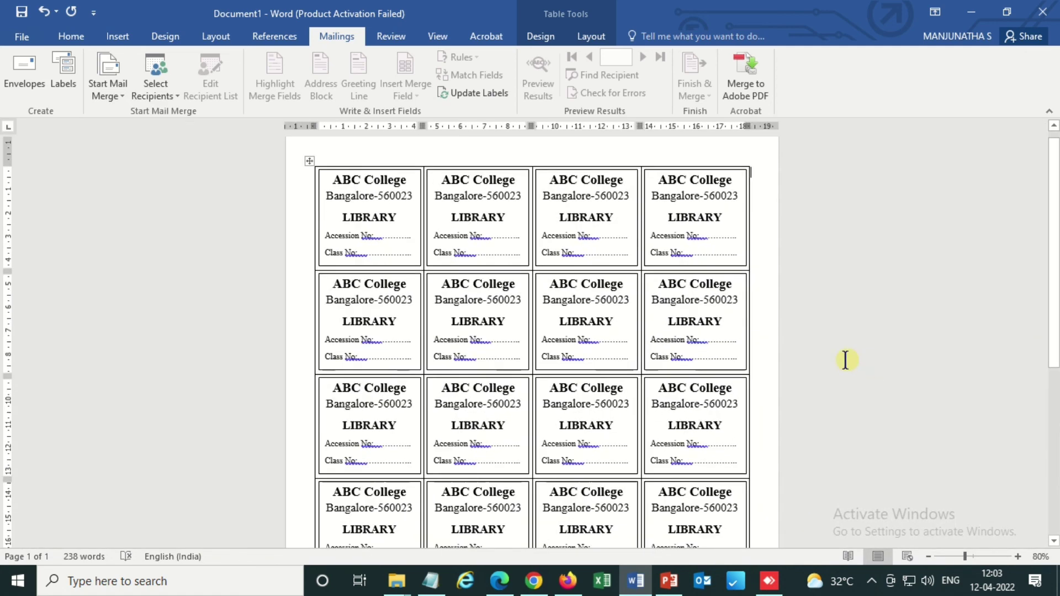
scroll(845, 359, "up", 3, "ctrl")
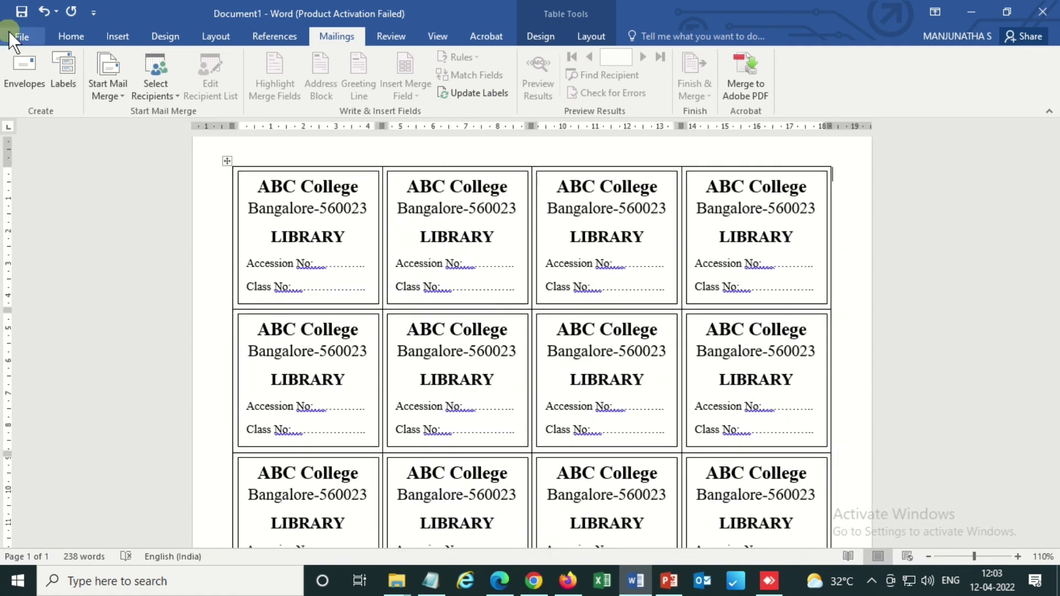
Show the print preview of the A4 sheet of 24 ABC College library labels
left_click(9, 32)
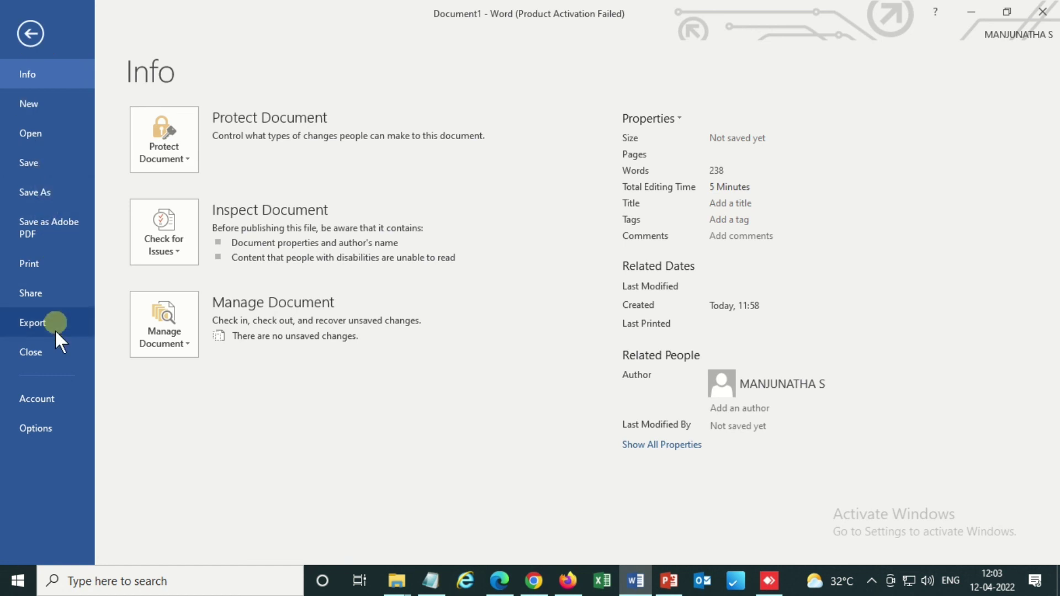
left_click(52, 259)
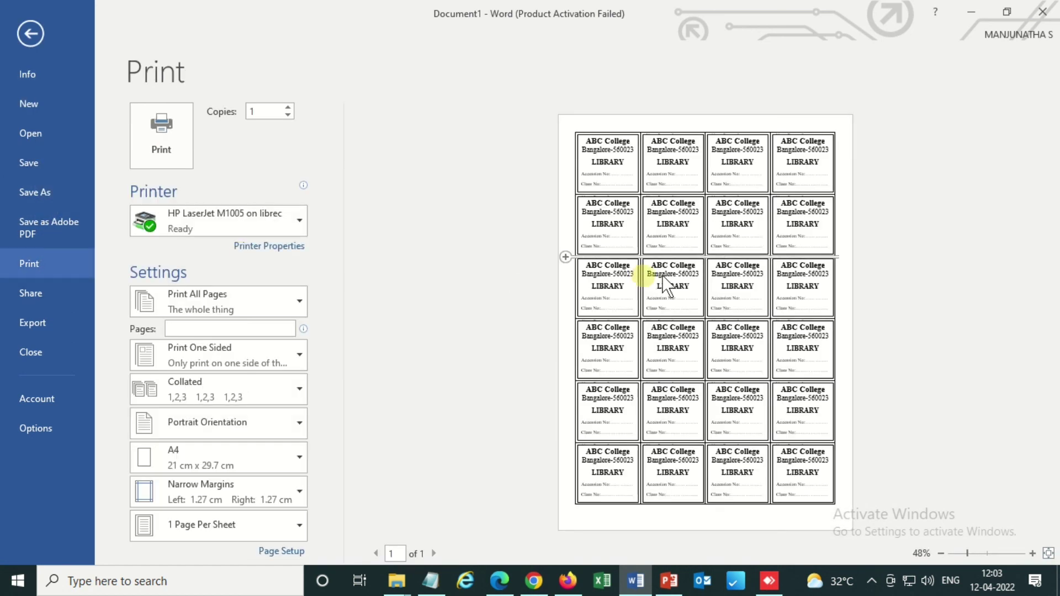